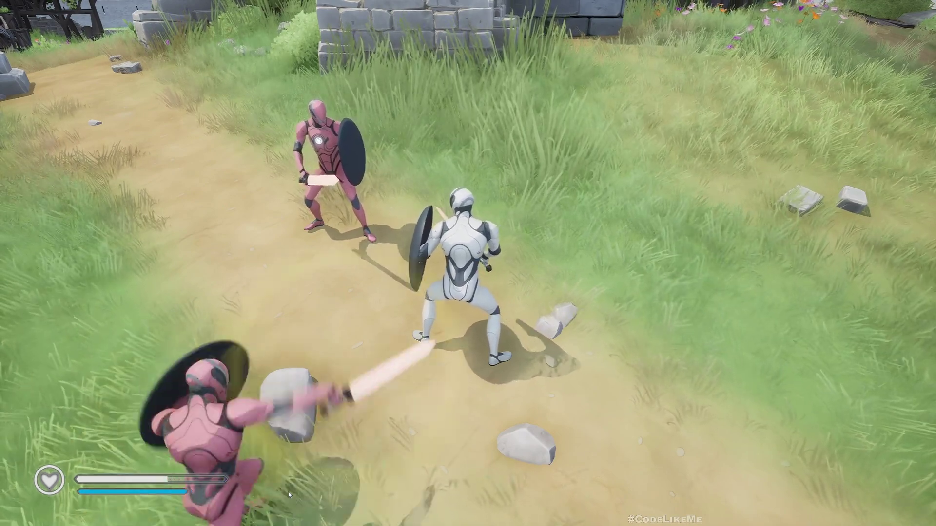
- End the play session and return the level viewport from full screen to the normal editor layout
key(Escape)
right_drag(288, 492, 288, 400)
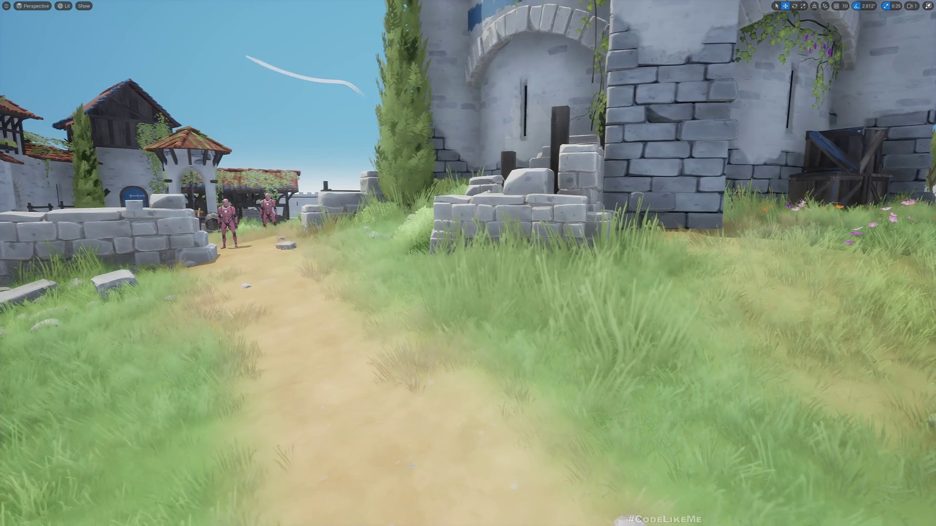
key(F11)
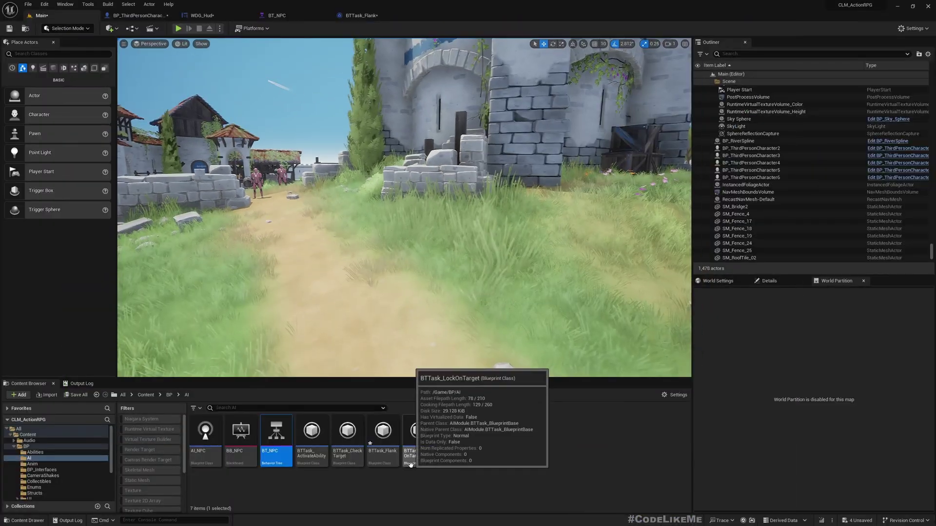
- Launch a 3-player preview in new editor windows and tile the Client 2 and Server windows beside Client 1
click(219, 28)
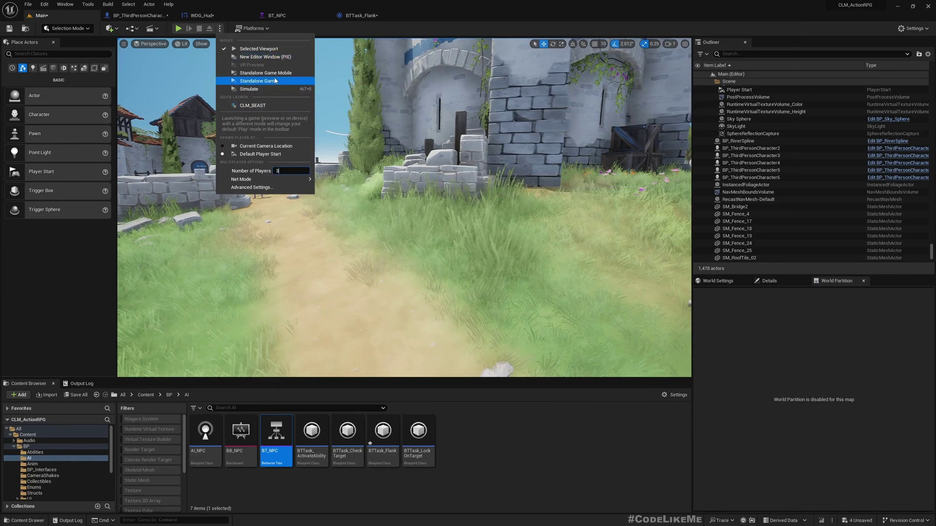
click(265, 57)
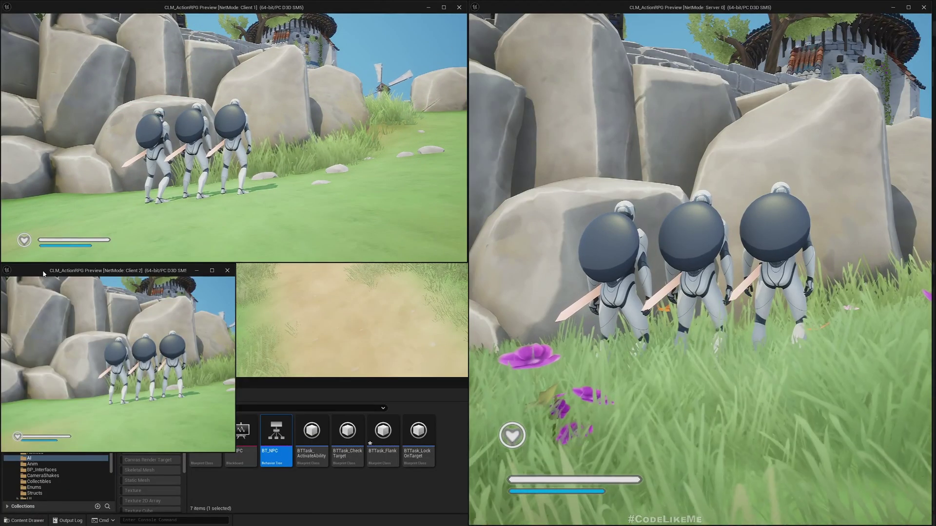
drag(146, 271, 109, 525)
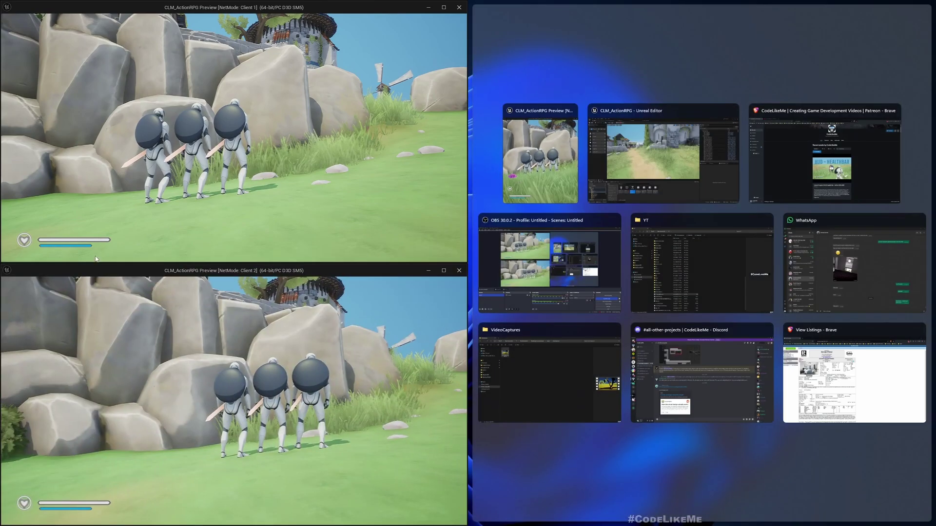
click(539, 156)
click(530, 227)
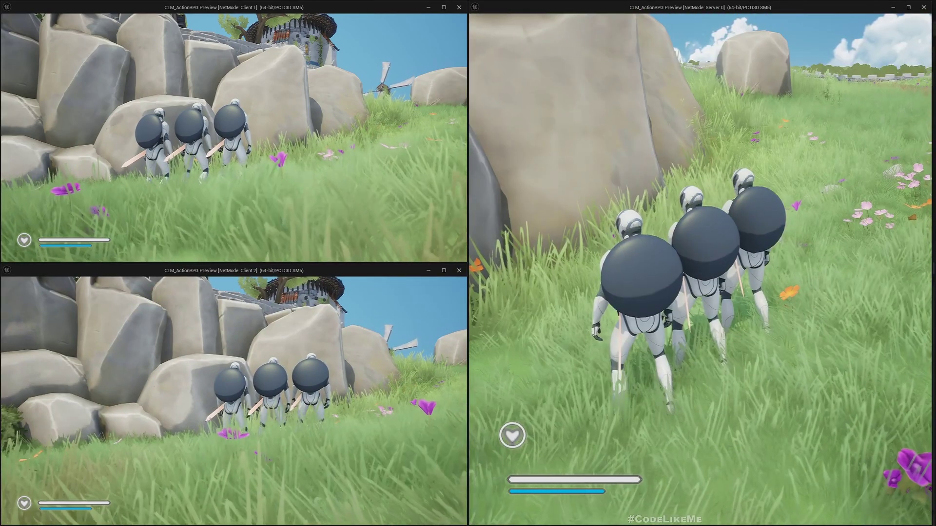
- Run the server's character across the grass to the enemies on the dirt path and end the preview
key(w)
key(w)
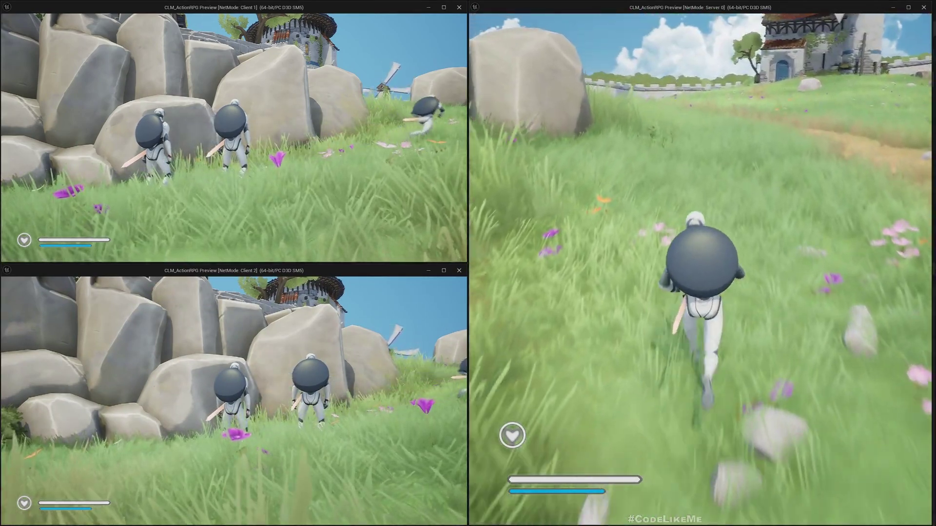
key(w)
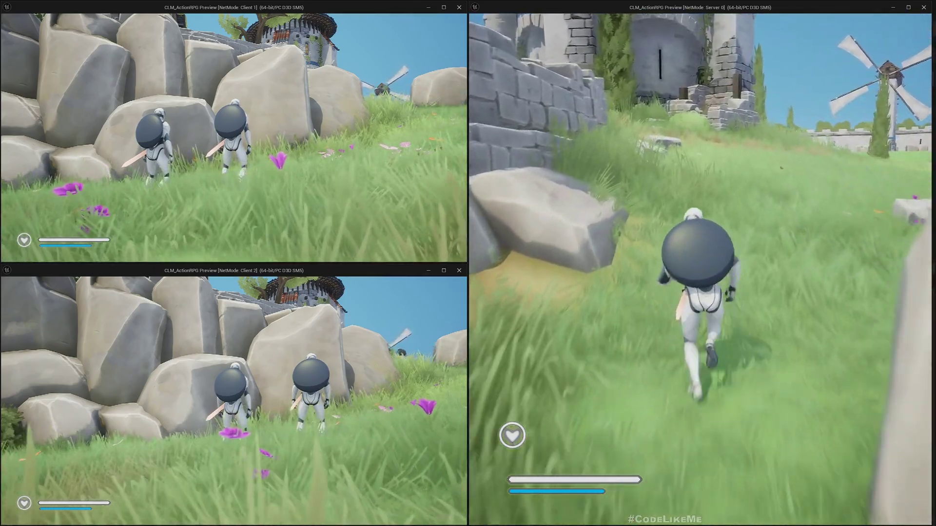
key(w)
key(d)
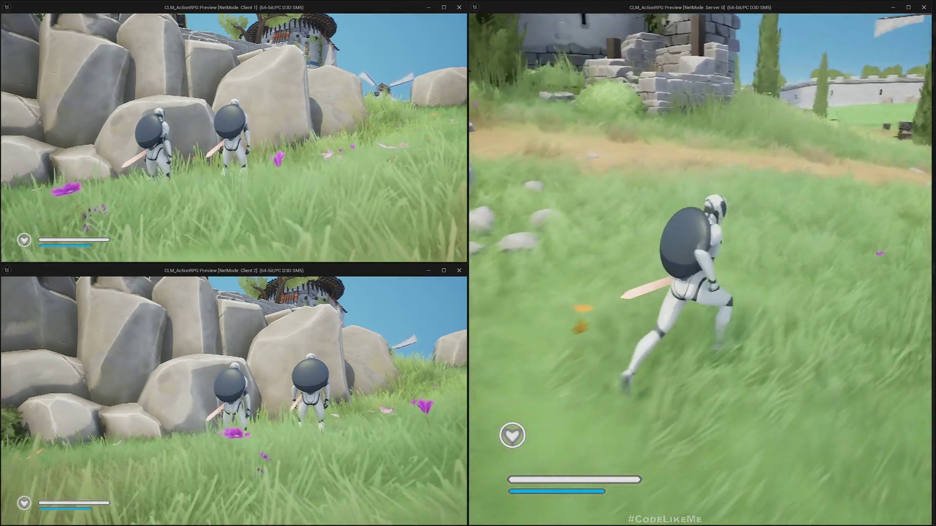
key(w)
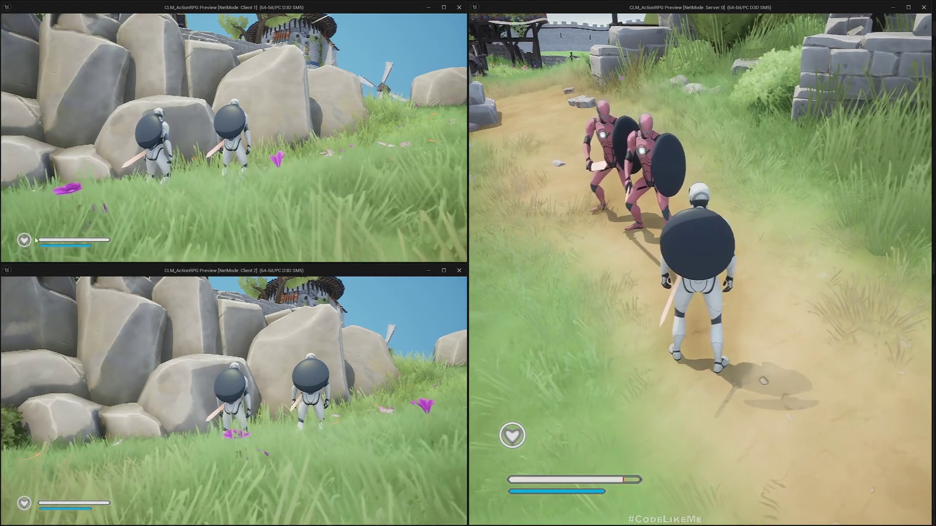
key(Escape)
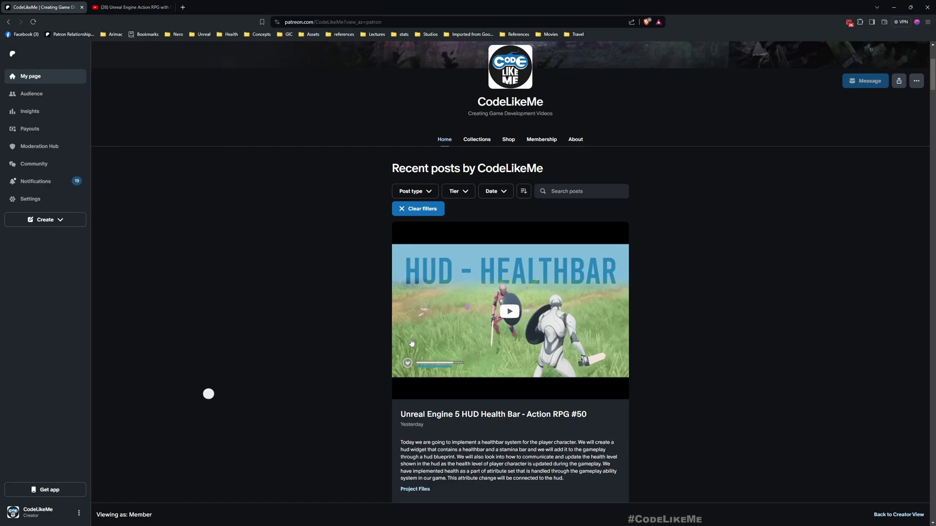
- Switch to the browser and look through the recent CodeLikeMe Patreon posts with project files, down to Action RPG #36
scroll(398, 369, down, 7)
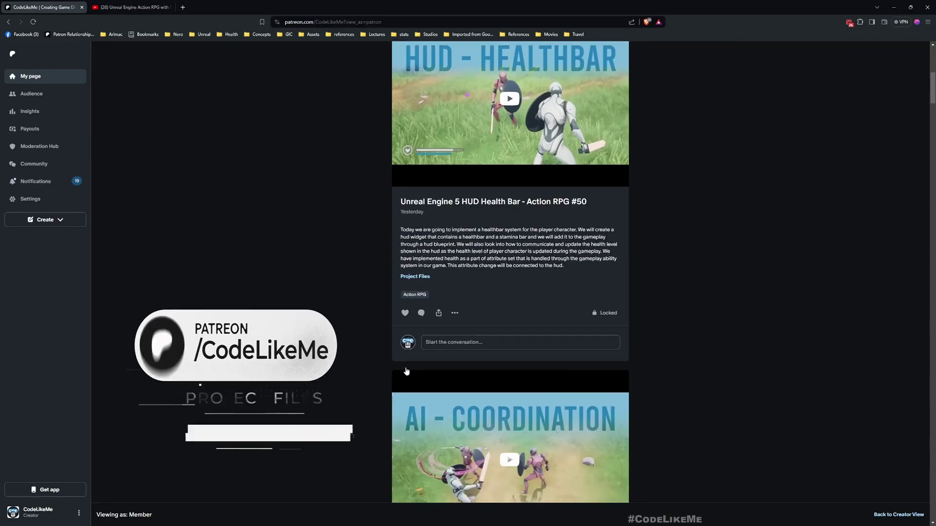
scroll(397, 369, down, 14)
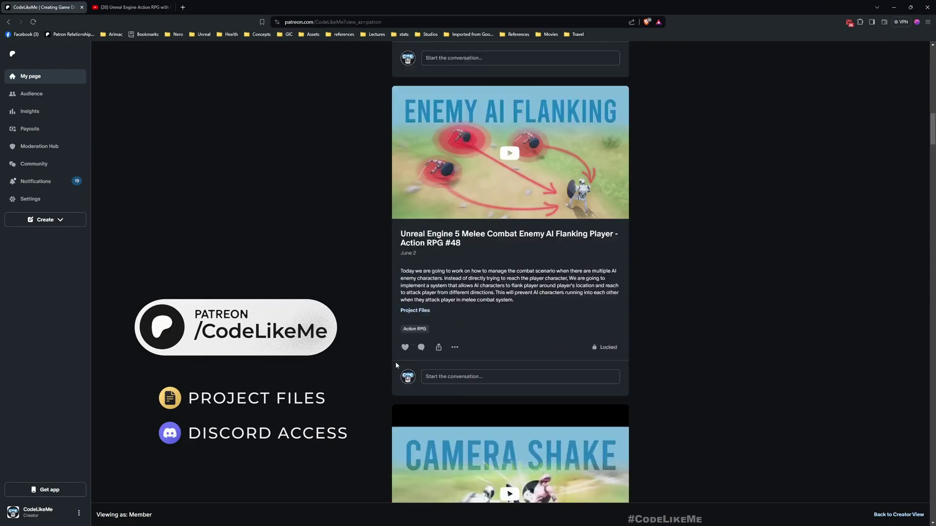
scroll(396, 365, down, 14)
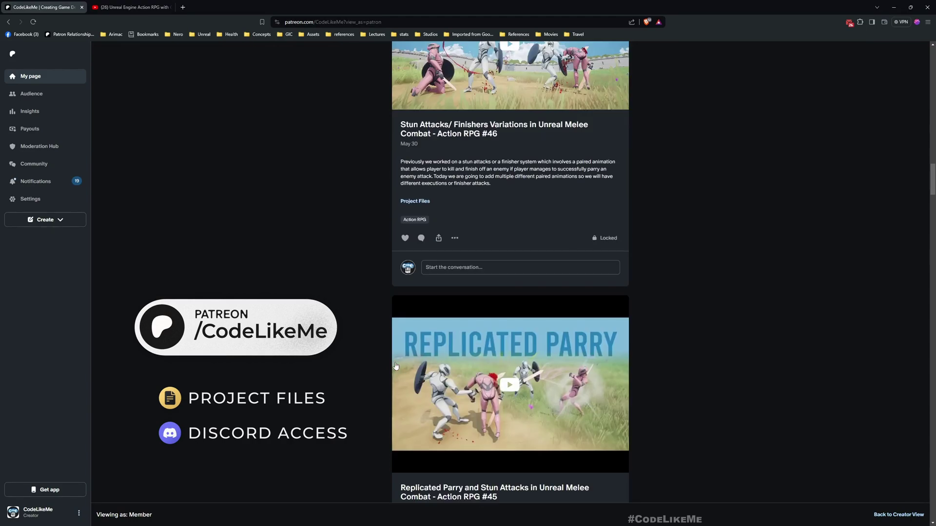
scroll(394, 366, down, 14)
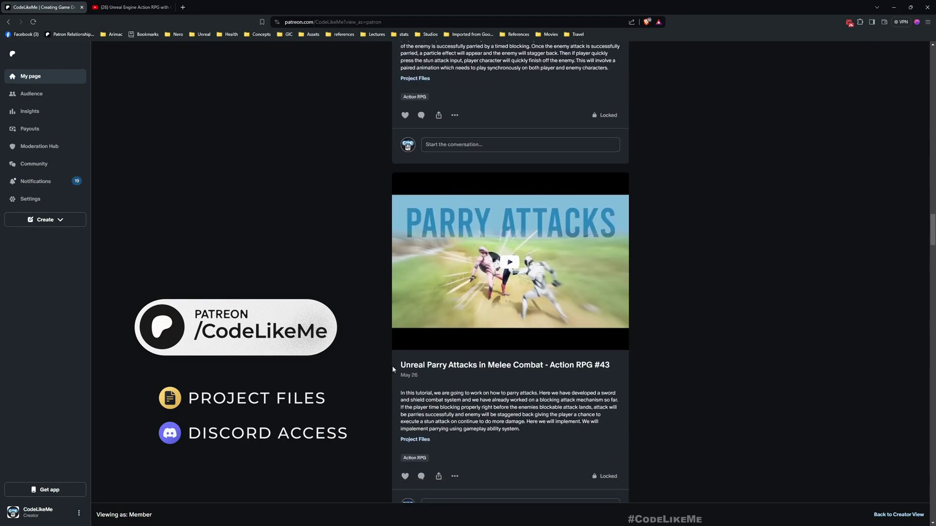
scroll(393, 371, down, 12)
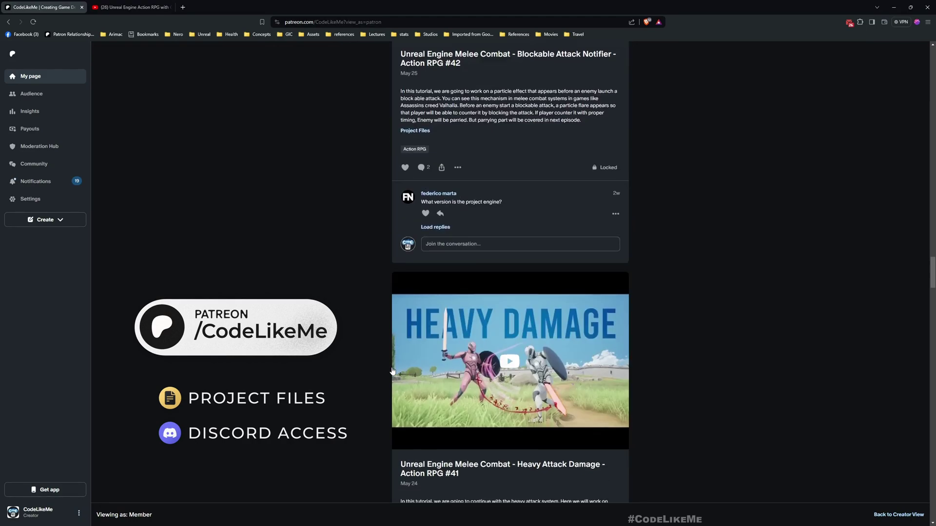
scroll(391, 372, down, 14)
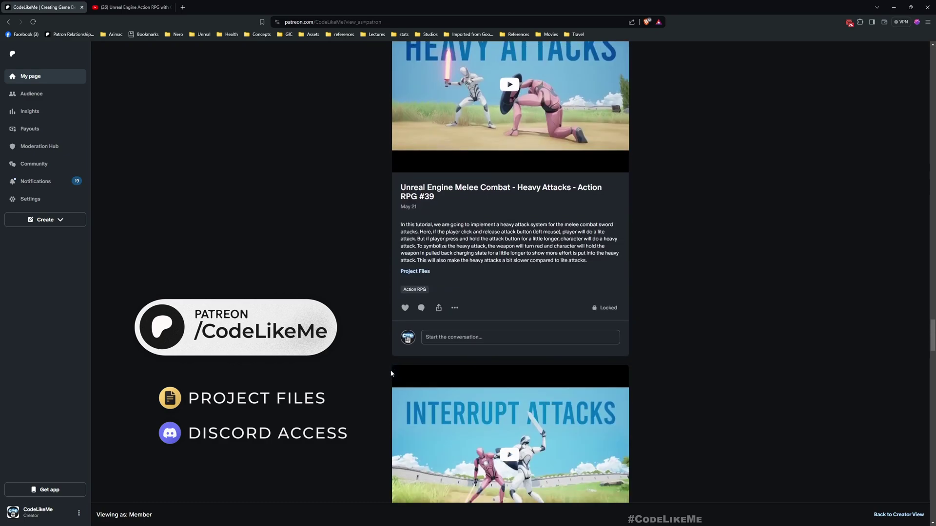
scroll(382, 379, down, 14)
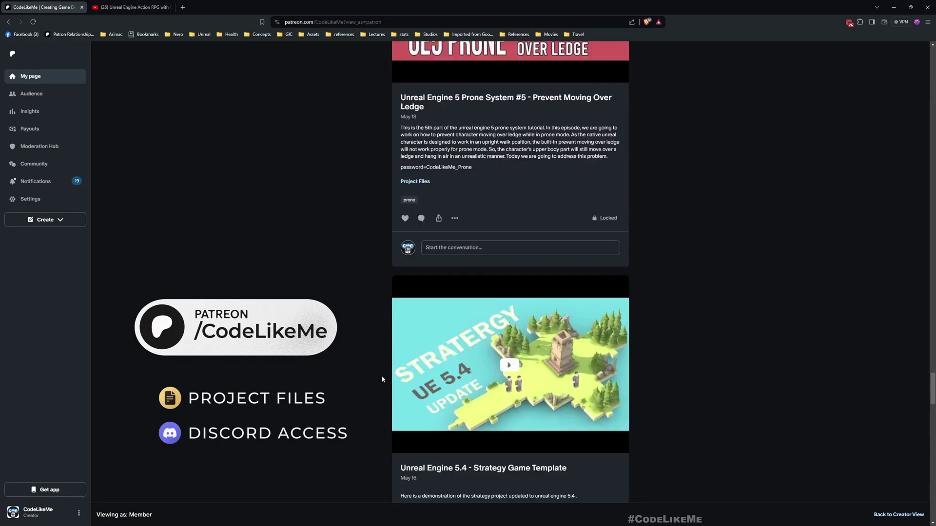
scroll(382, 380, down, 4)
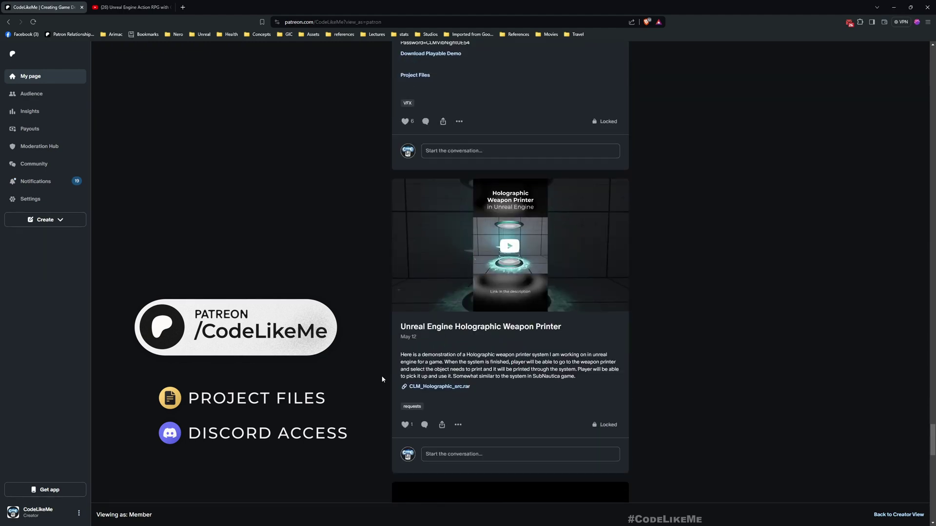
scroll(382, 380, down, 10)
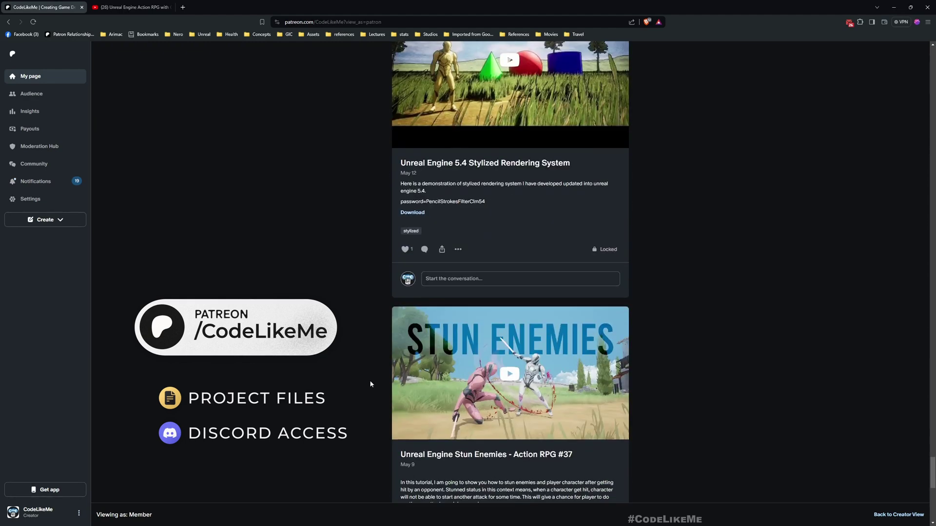
scroll(371, 384, down, 3)
scroll(371, 384, down, 4)
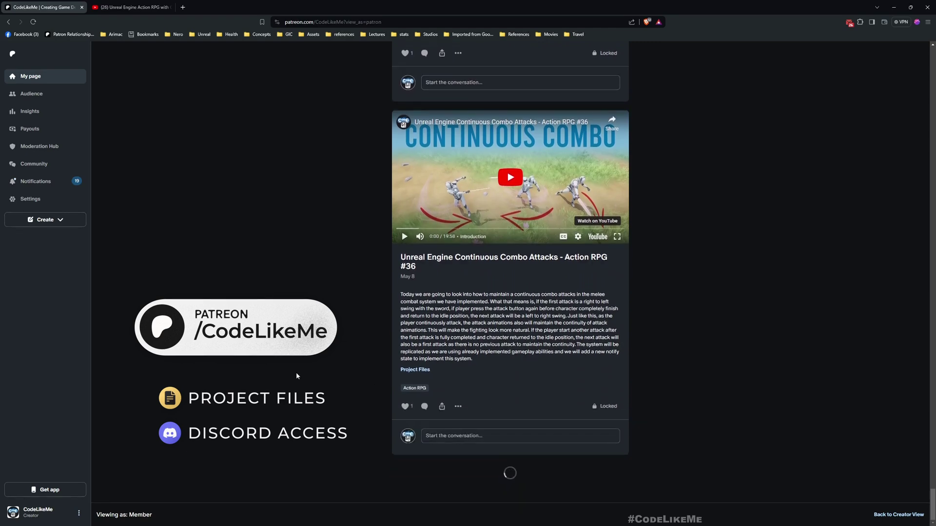
- Bring up the YouTube playlist for the Unreal Engine Action RPG series and look through its videos
click(132, 5)
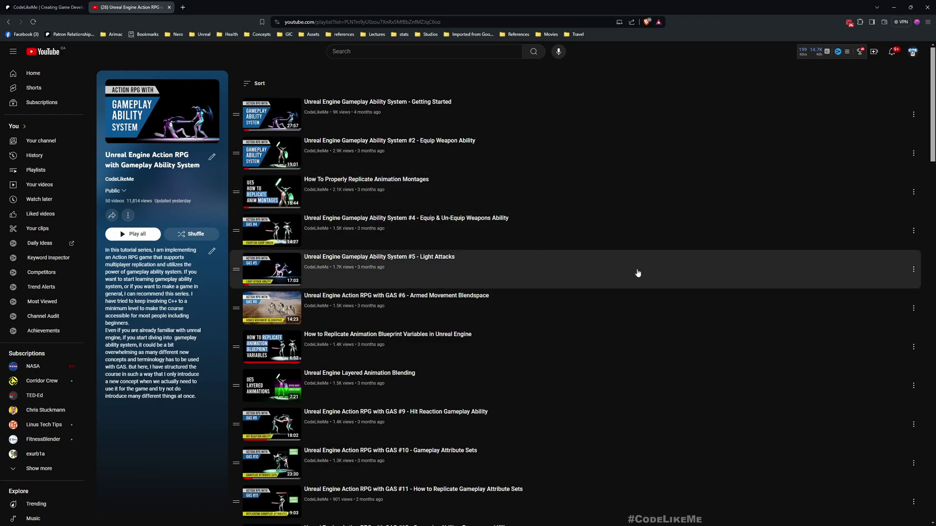
scroll(637, 273, down, 15)
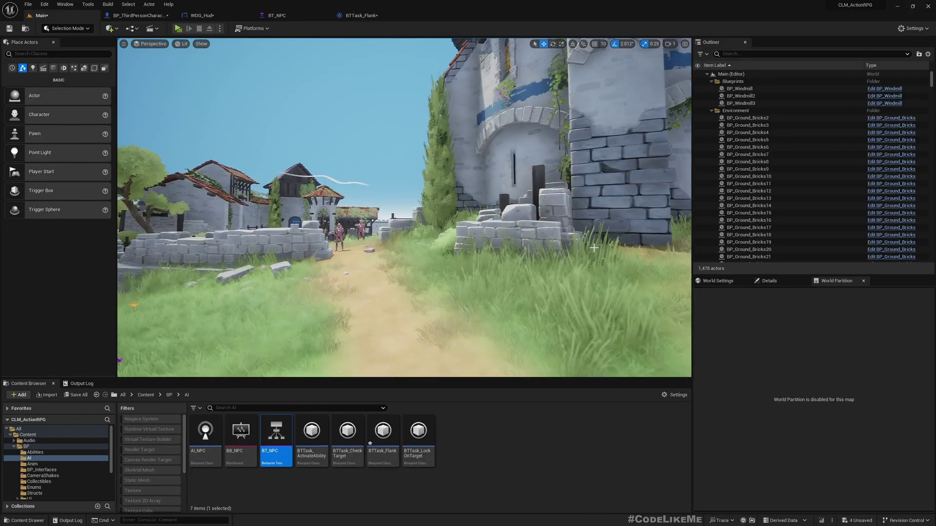
- Return to Unreal Editor, show the viewport full screen and inspect the path beside the castle
key(F11)
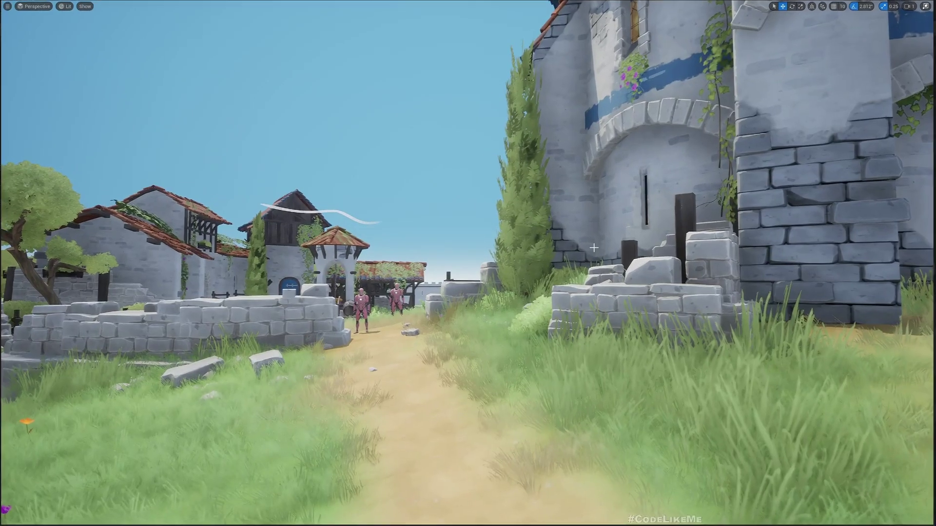
key(s)
right_drag(593, 248, 590, 281)
scroll(594, 247, up, 5)
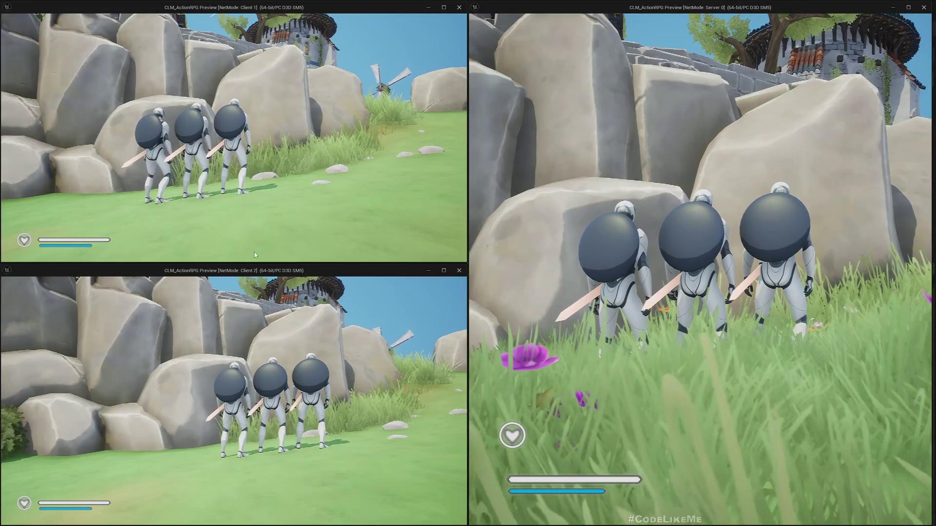
- In the Client 1 preview, run the character away from the starting group and turn it around
click(256, 255)
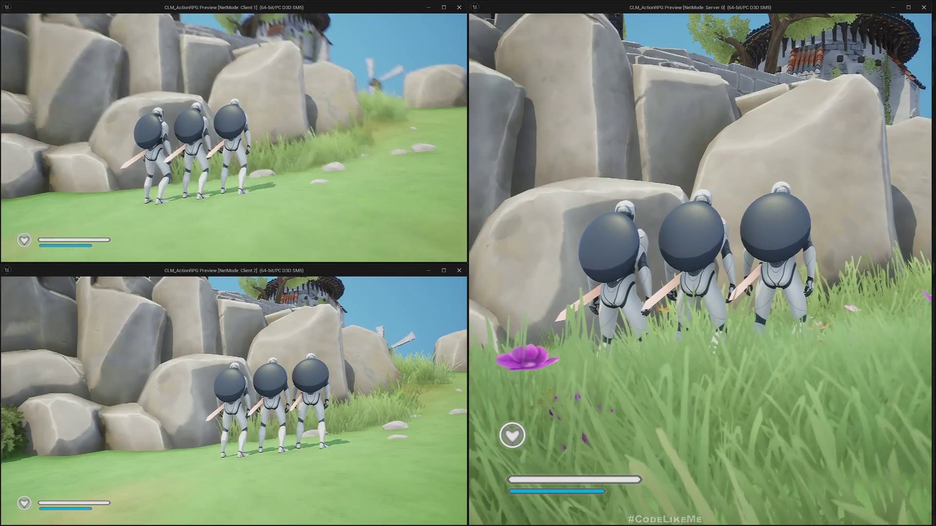
key(w)
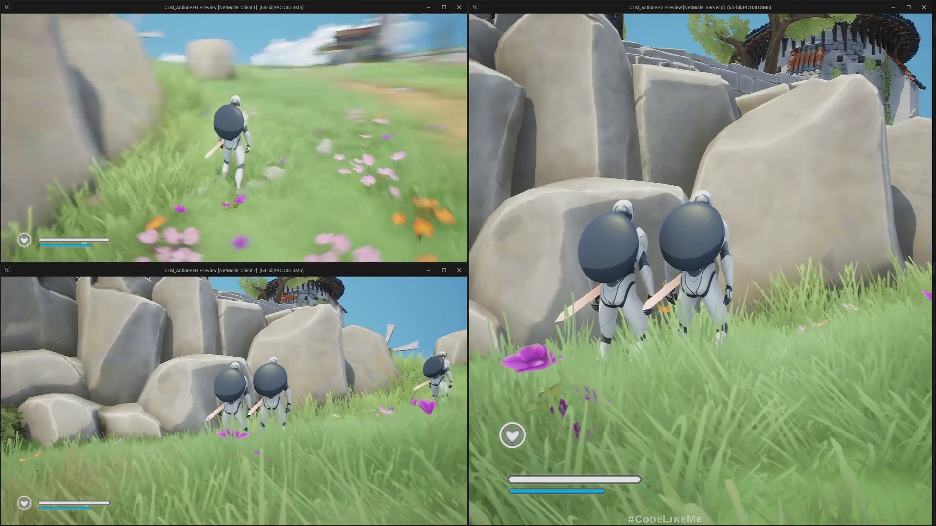
key(s)
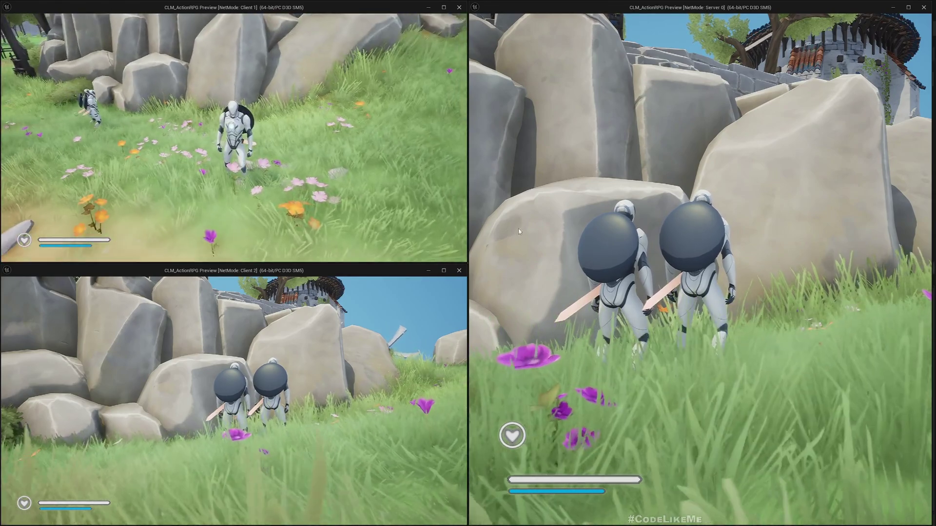
- In the Server preview, draw the sword and shield, lure the enemies along the path, and end the session
click(519, 231)
key(w)
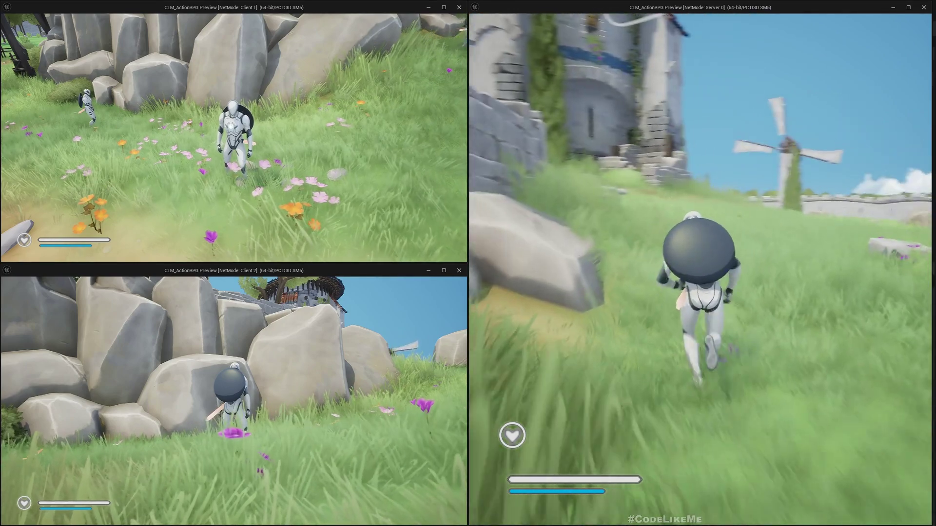
key(e)
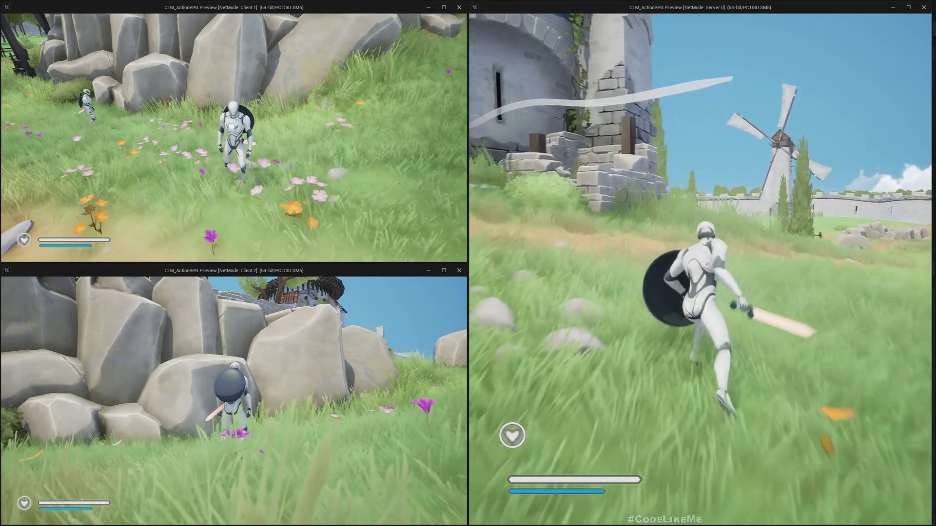
key(s)
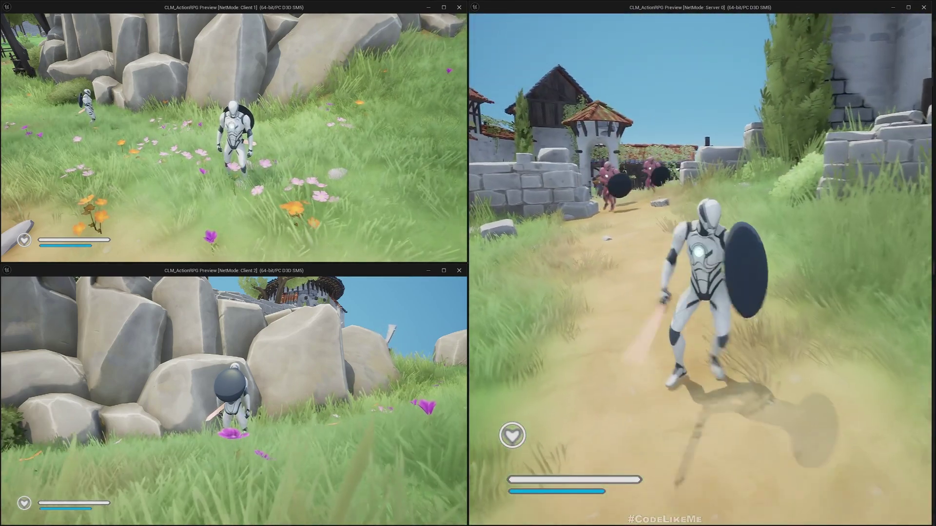
key(F1)
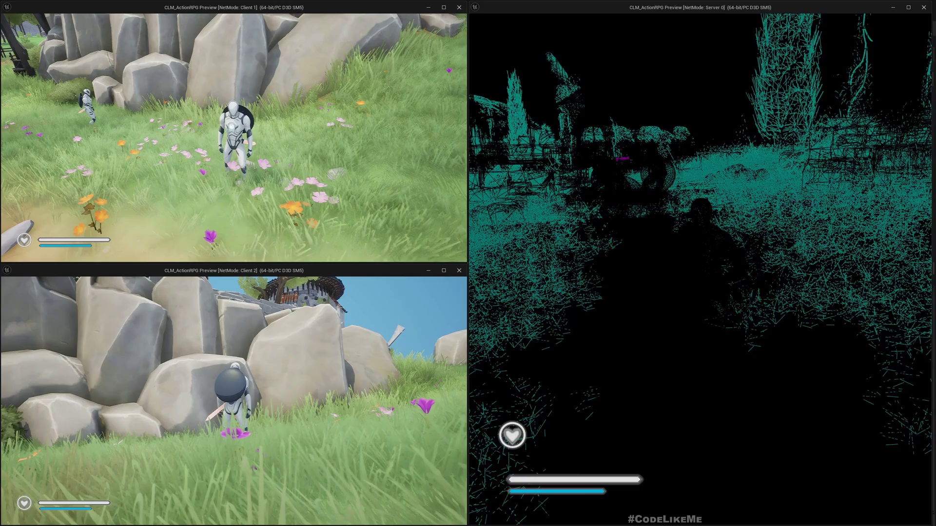
key(F3)
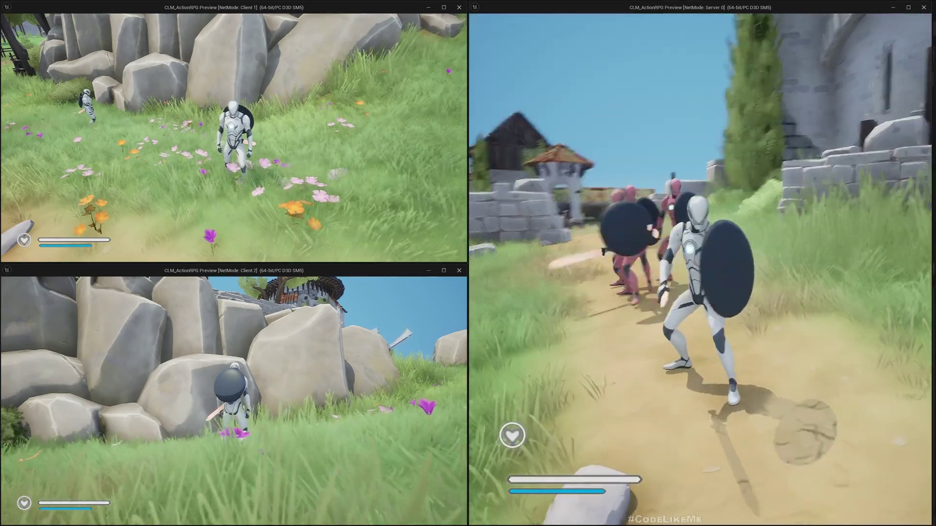
click(700, 270)
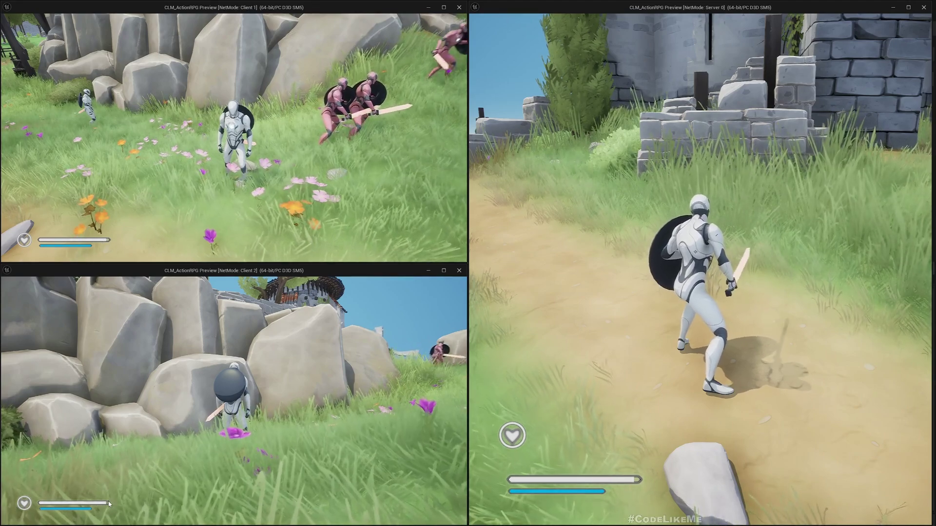
key(Escape)
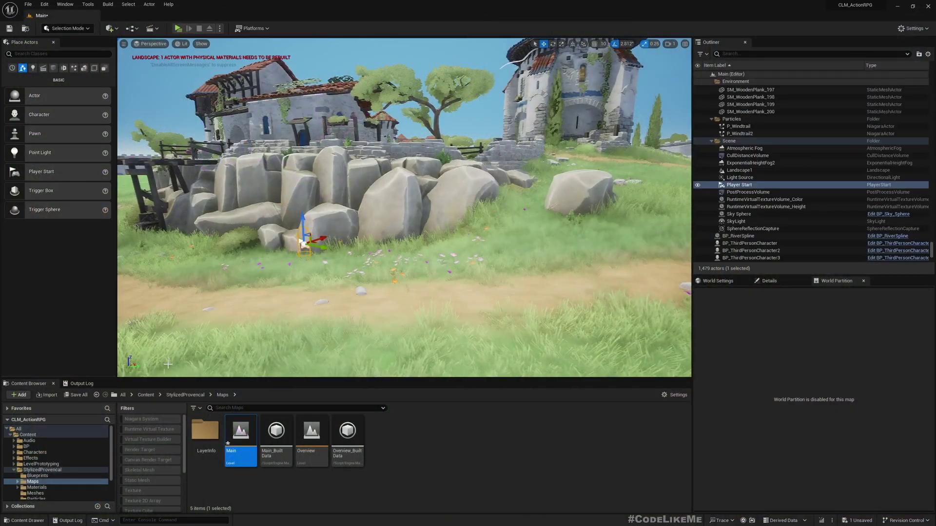
- Select the rightmost enemy character beside the ruined wall and open its BP_ThirdPersonCharacter blueprint for editing
mouse_move(627, 167)
right_down()
mouse_move(676, 163)
mouse_move(645, 162)
right_up()
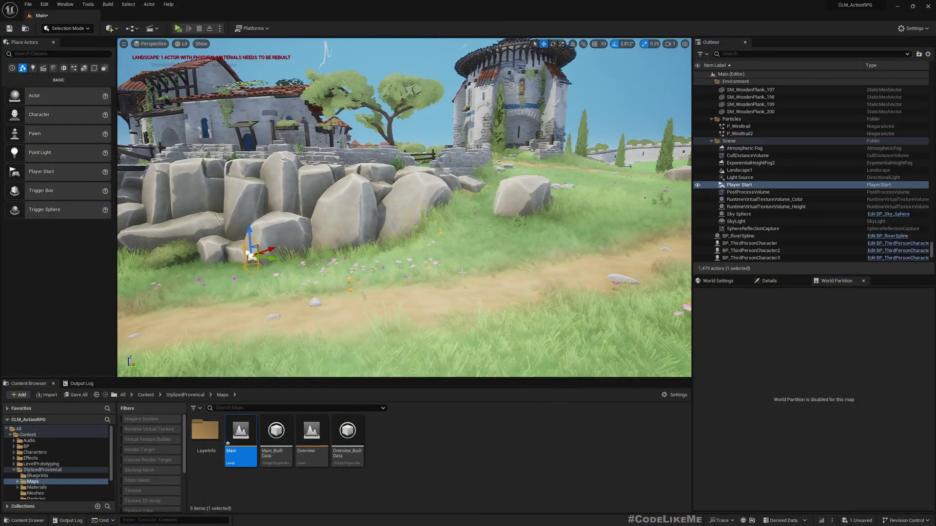
click(220, 29)
click(355, 15)
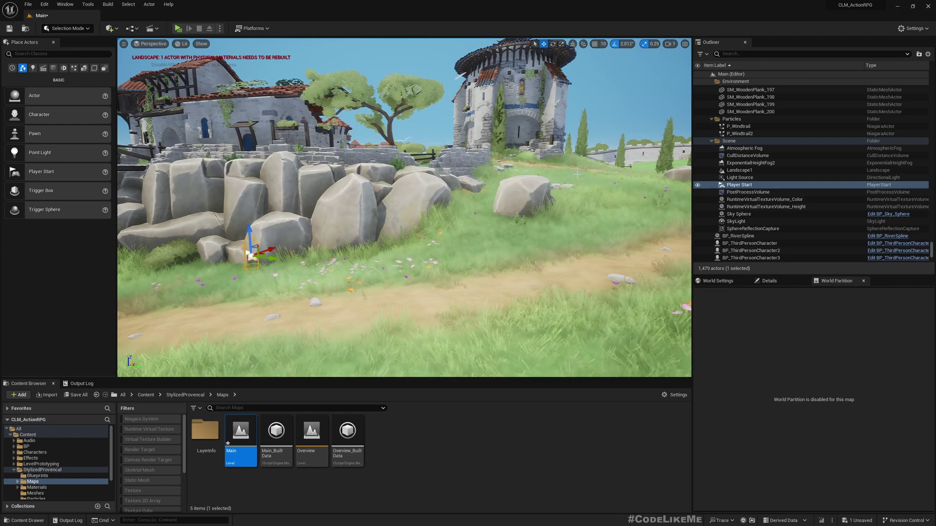
middle_drag(505, 234, 512, 196)
middle_drag(468, 324, 468, 260)
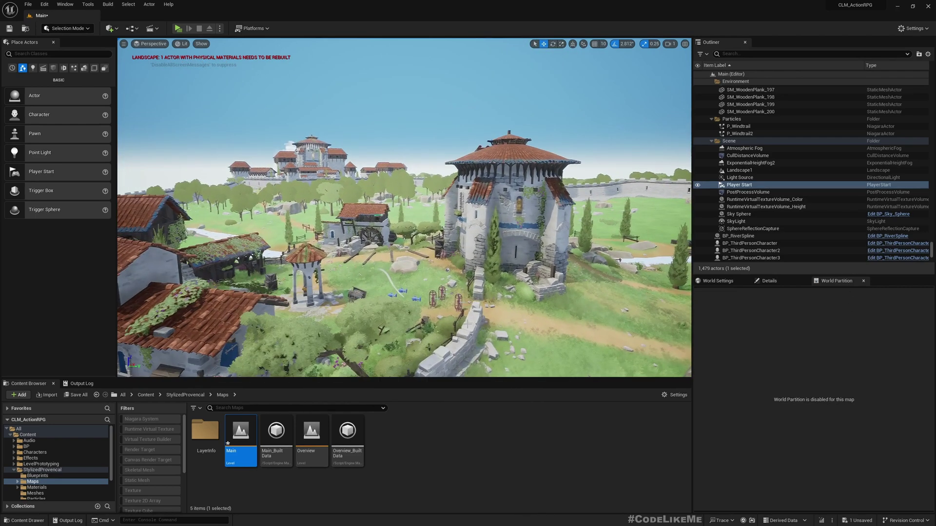
click(459, 297)
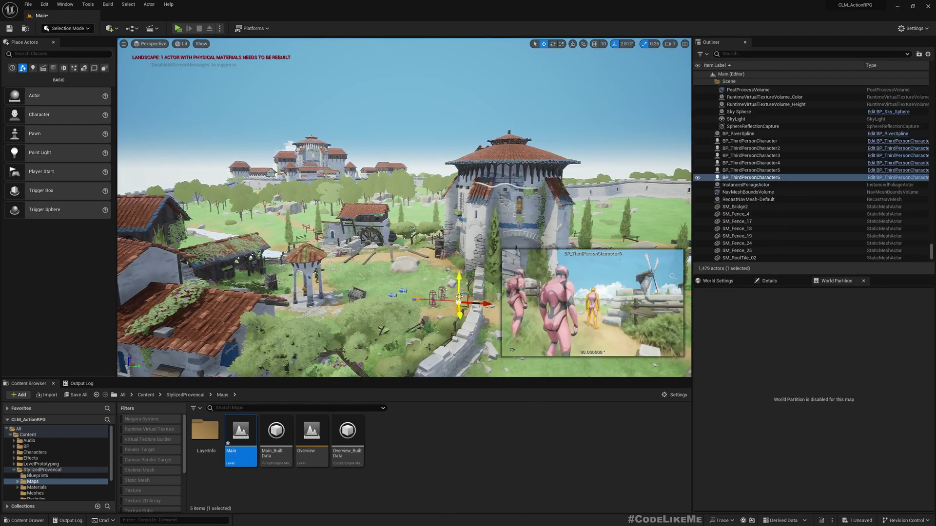
click(900, 178)
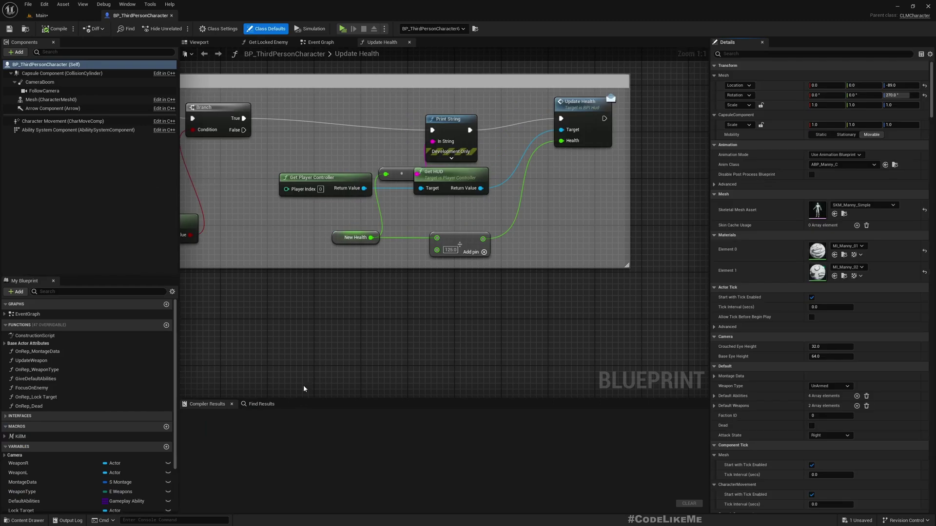
- In the Update Health function, widen the Update Health UI comment box and reposition the Is Player Controlled node inside it
mouse_move(266, 112)
right_down()
mouse_move(336, 165)
mouse_move(373, 173)
right_up()
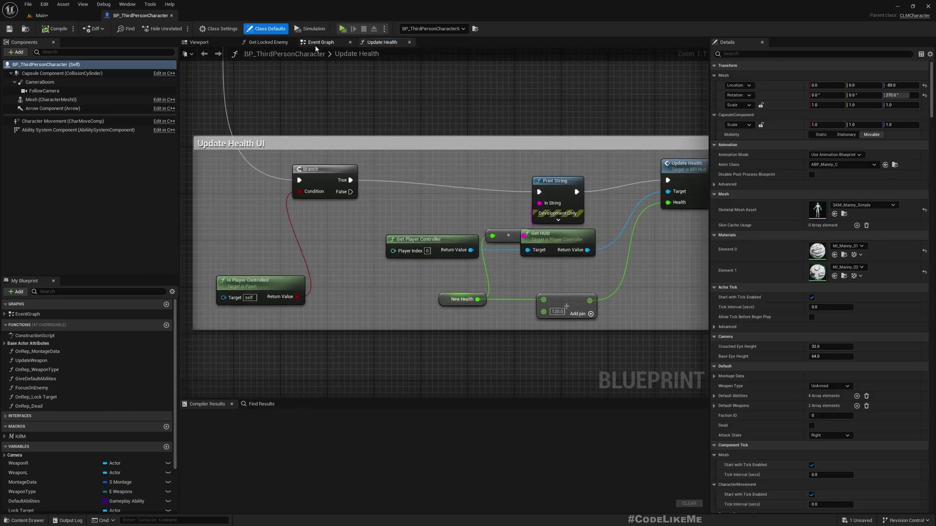
click(319, 43)
click(376, 46)
right_drag(315, 220, 468, 199)
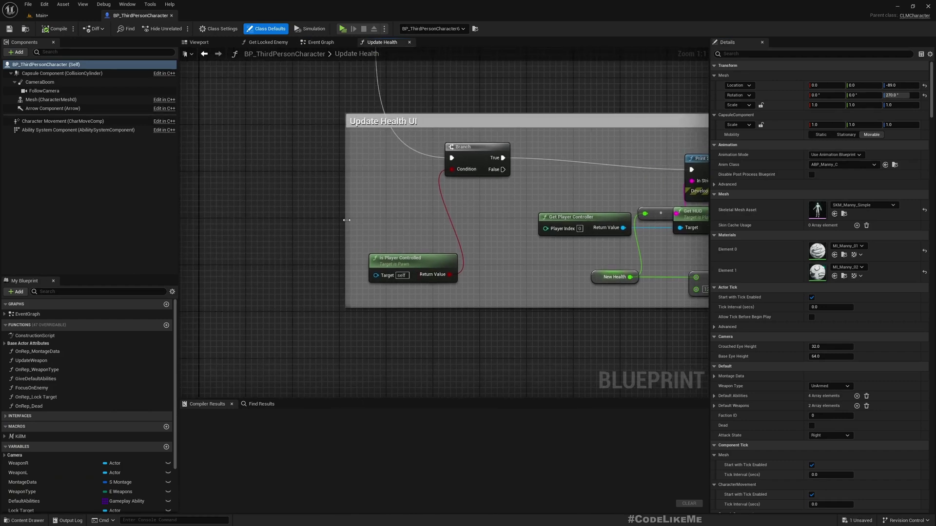
drag(346, 221, 277, 221)
mouse_move(400, 259)
mouse_down()
mouse_move(340, 232)
mouse_move(335, 189)
mouse_up()
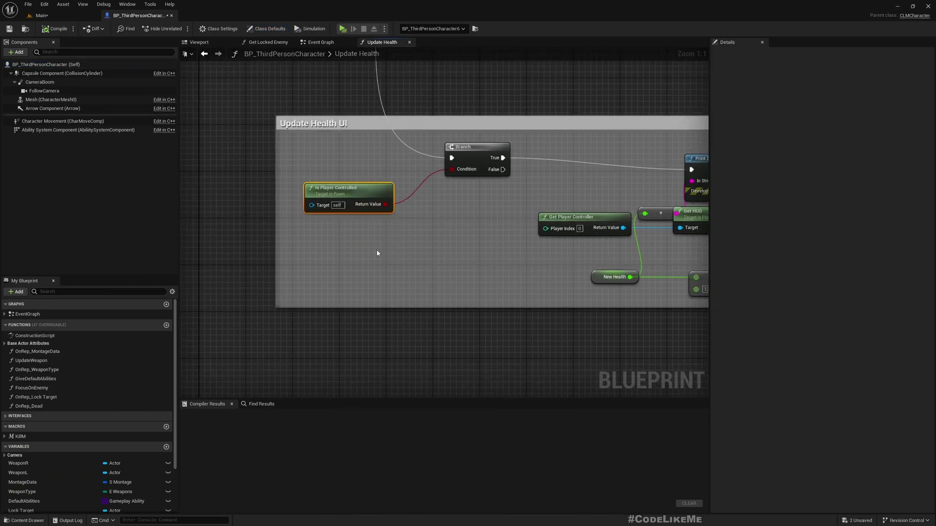
- Add an Is Locally Controlled node below the Is Player Controlled node
right_click(302, 243)
text(is local)
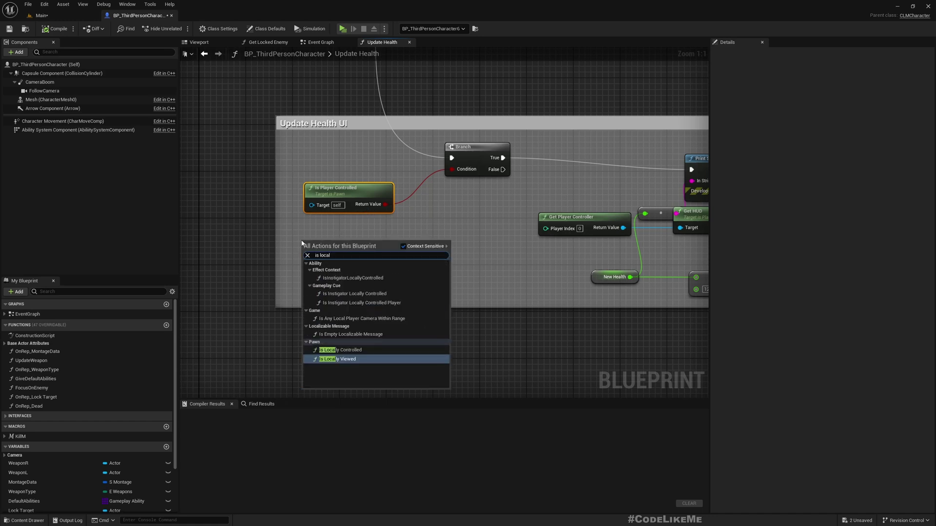
key(Up)
key(Return)
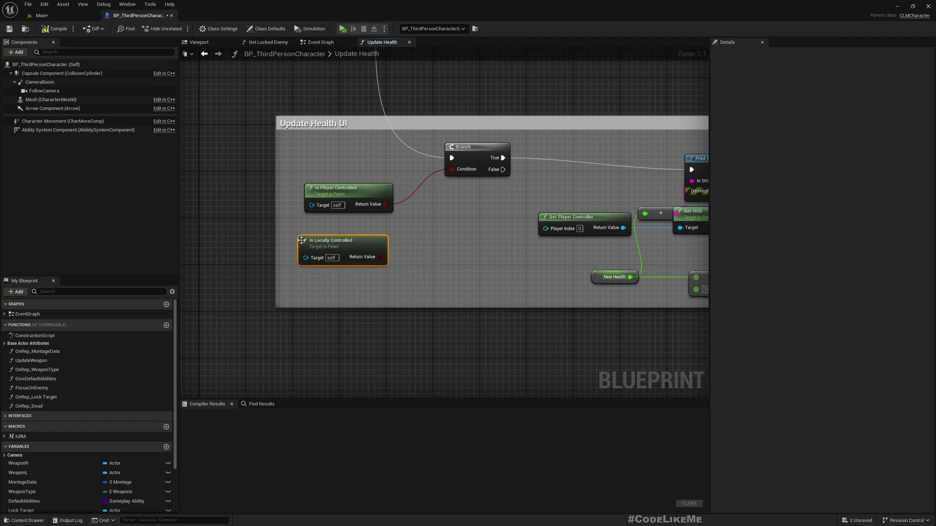
- Combine Is Player Controlled and Is Locally Controlled with an AND node, feed it into the Branch condition, and compile the blueprint
drag(391, 200, 410, 225)
text(and)
key(Return)
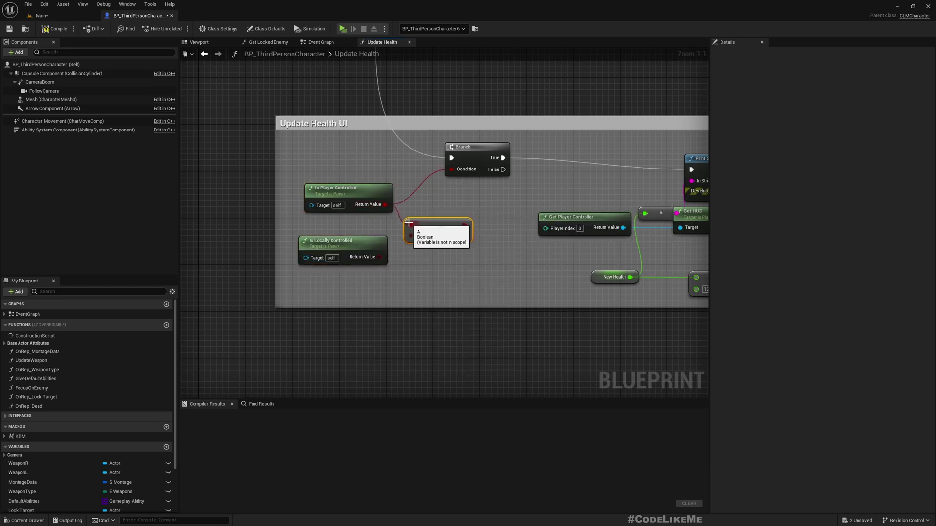
drag(379, 257, 532, 168)
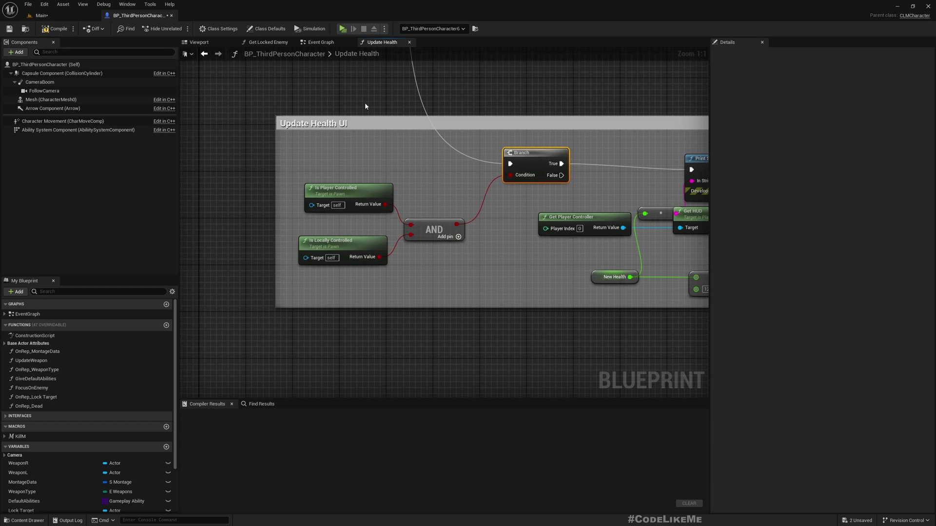
click(55, 28)
- Start a three-player session from the Main level and run the Server character past the rocks towards the enemies
click(42, 15)
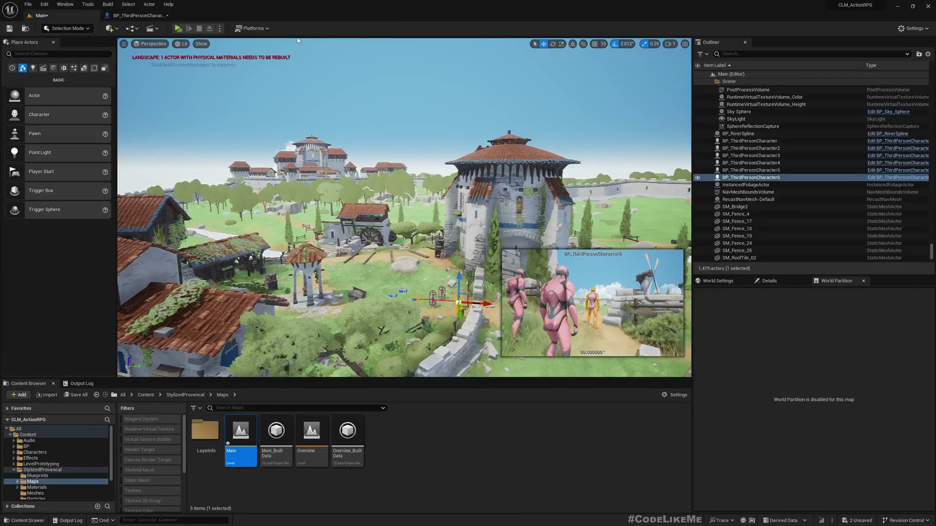
click(220, 28)
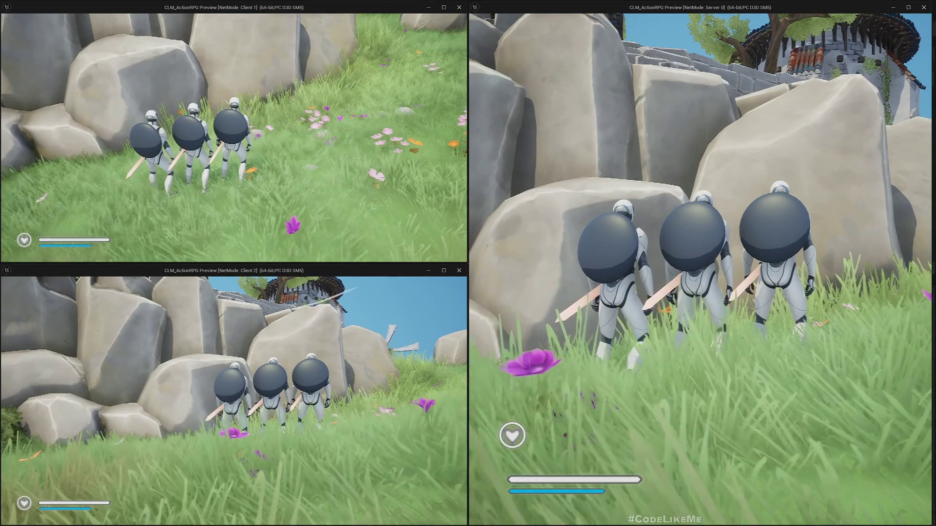
key(w)
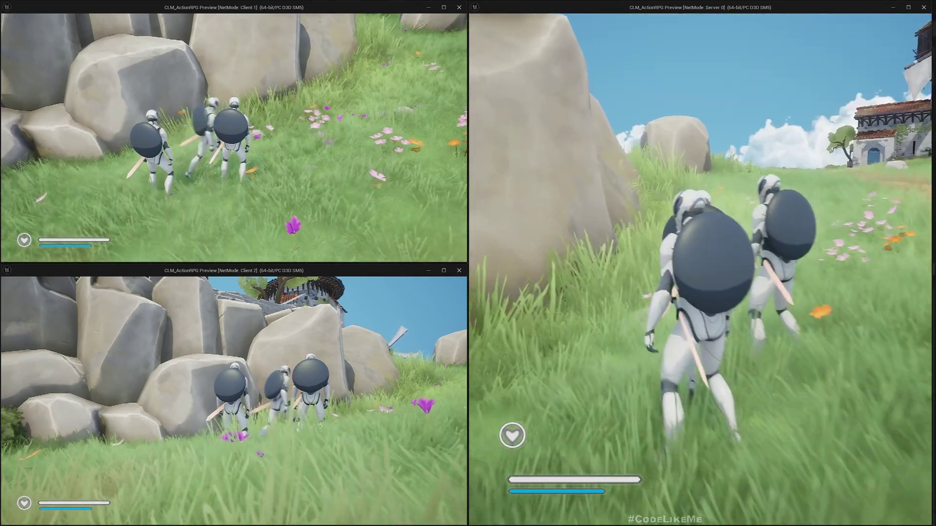
key(w)
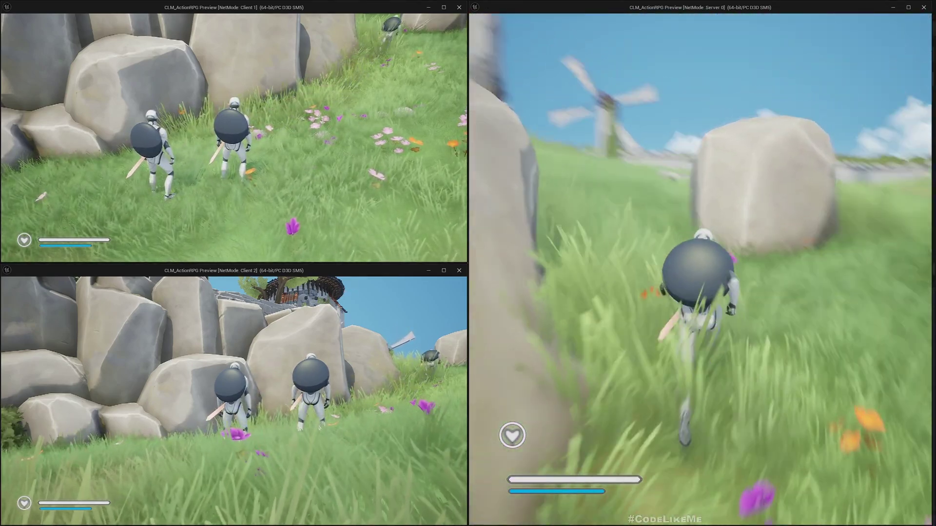
key(w)
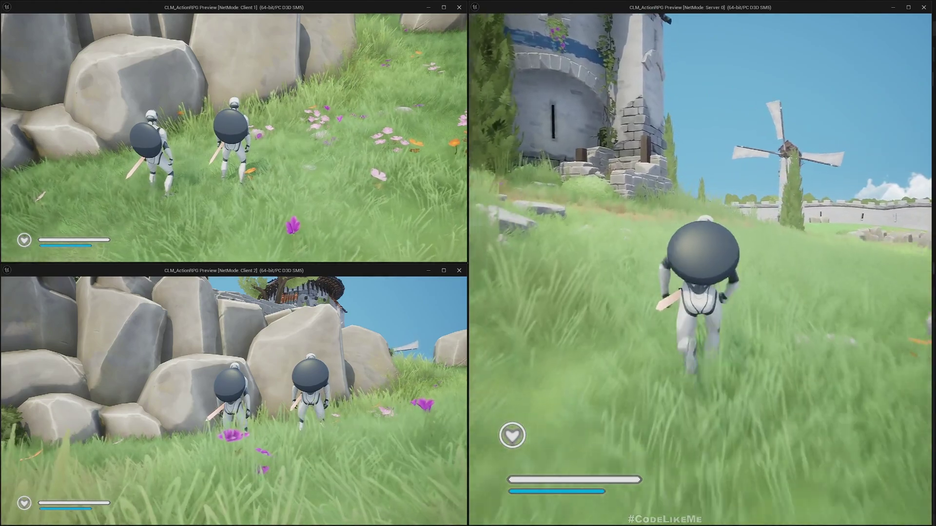
key(w)
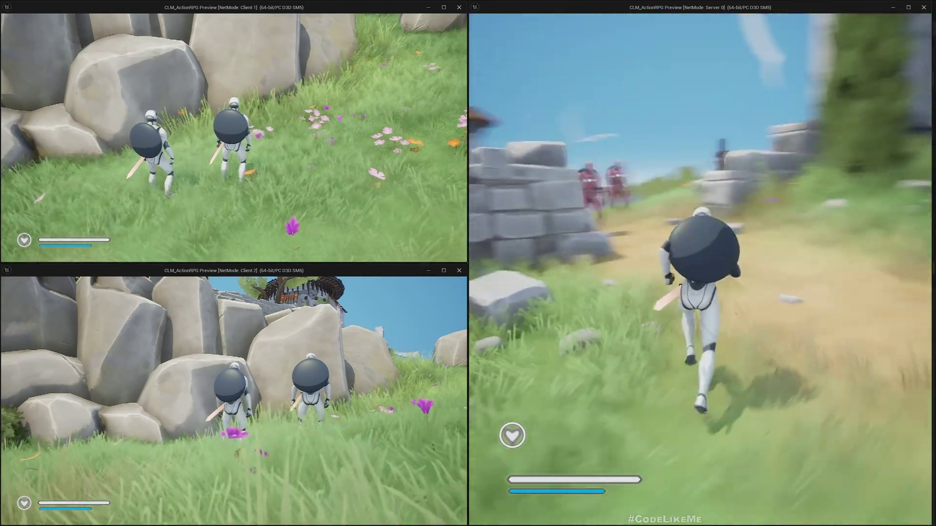
- In the Server preview, fight the enemies on the path to test the health bars on all players, and end the session
key(w)
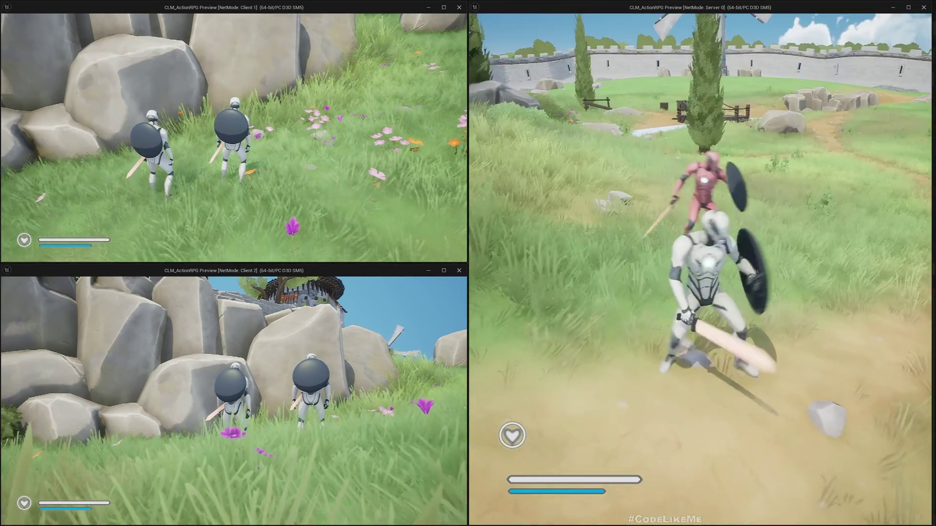
key(w)
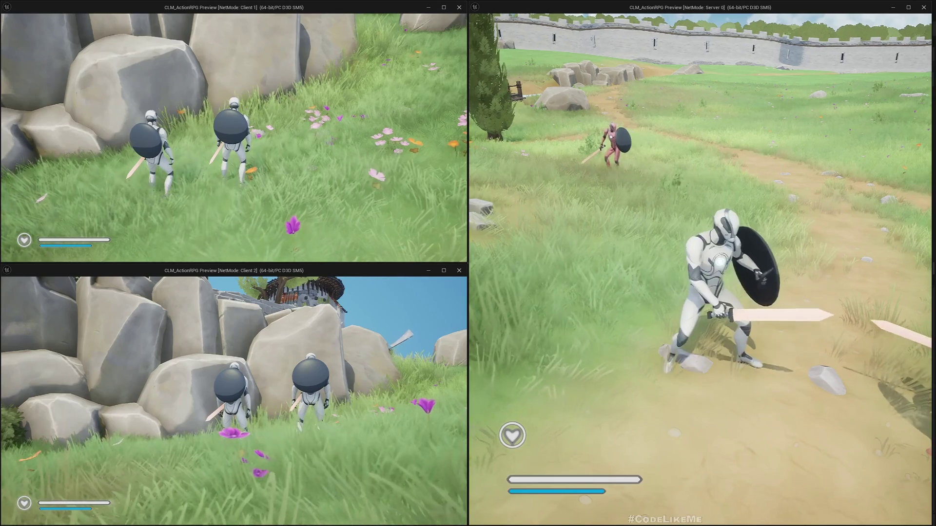
key(w)
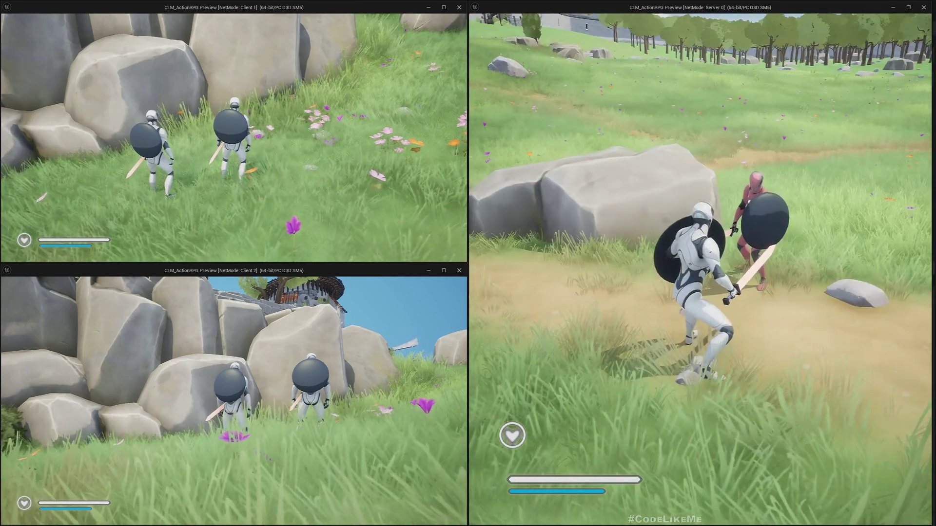
key(w)
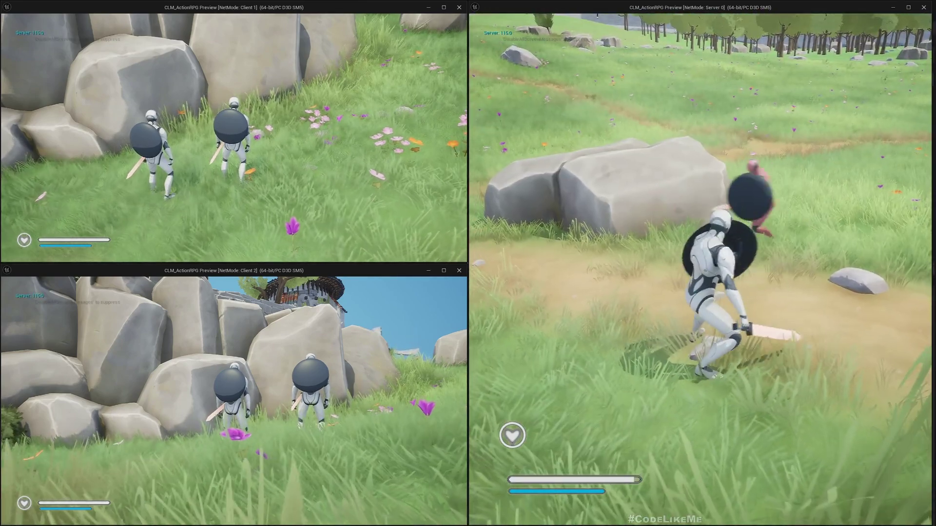
key(w)
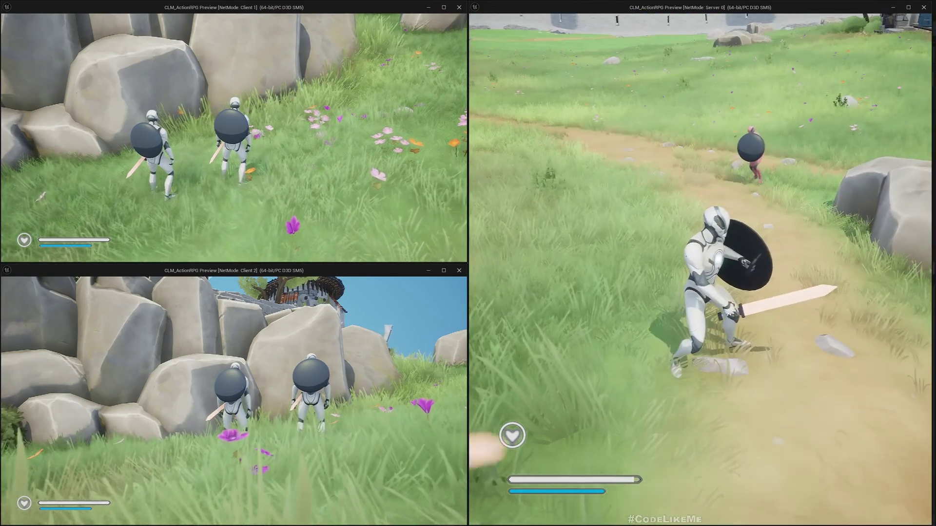
key(w)
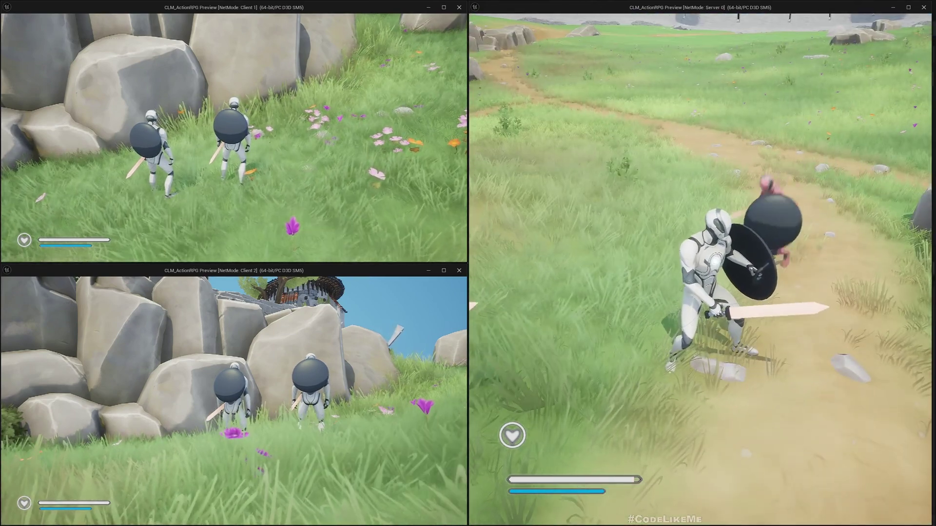
key(w)
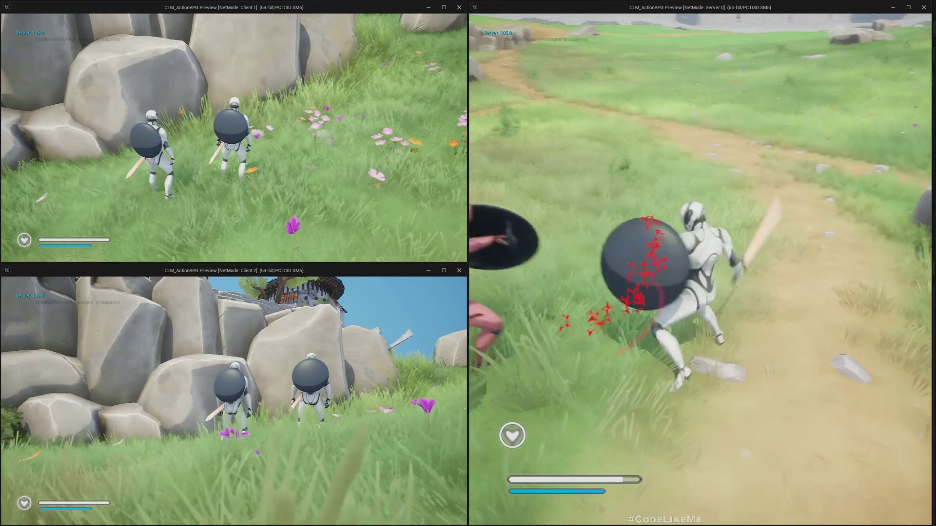
key(w)
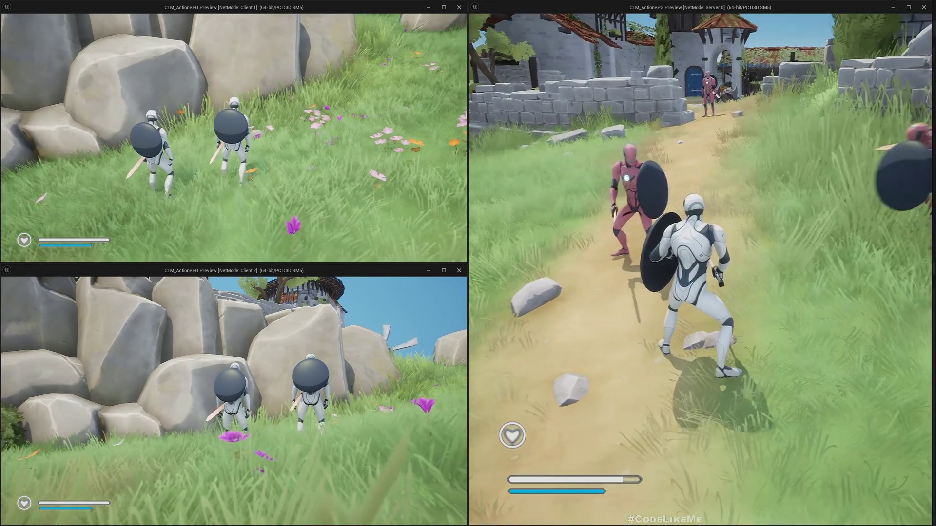
key(shift+F1)
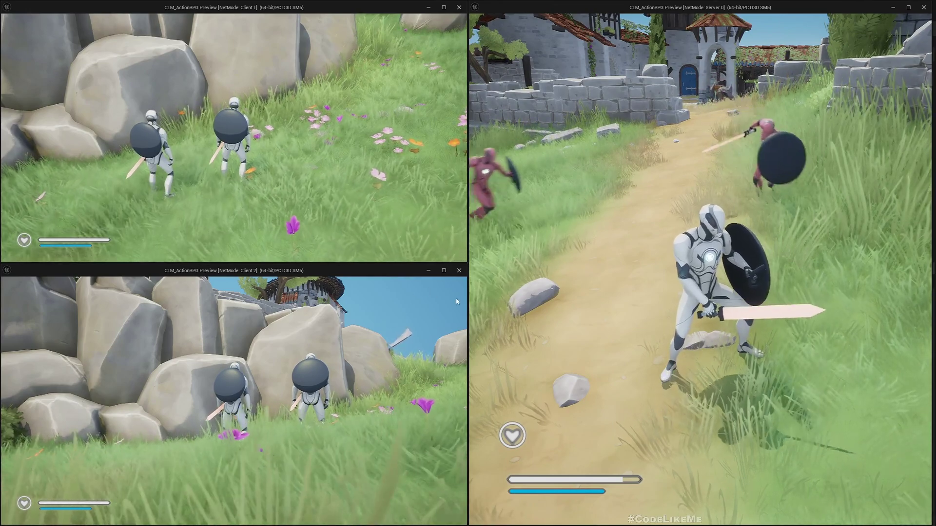
key(Escape)
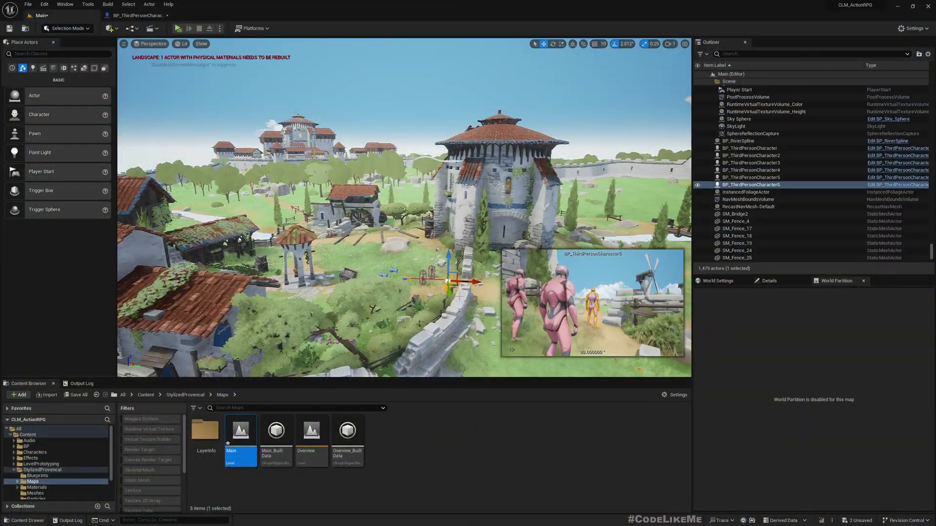
- Edit the number of players used for the play session
click(219, 29)
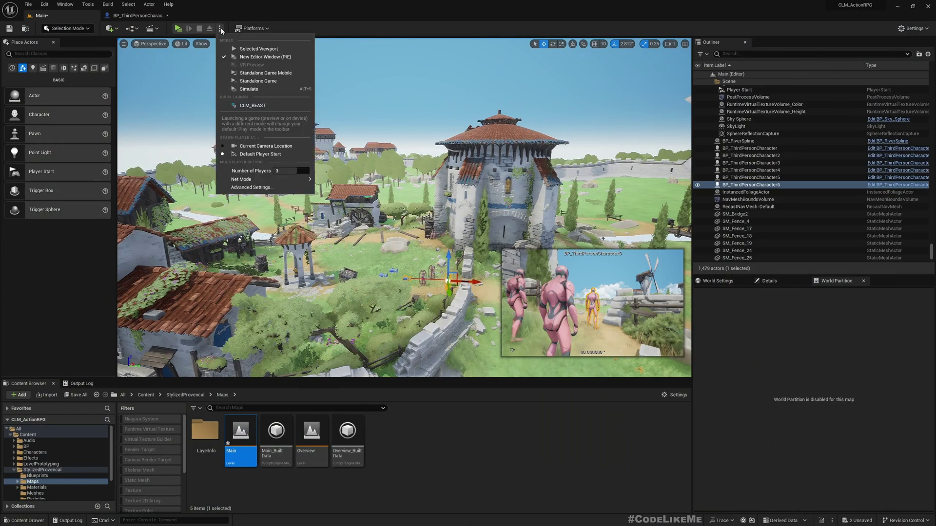
click(300, 170)
- Browse to the BP/UI content folder, open the WDG_Hud widget blueprint and bring its health and stamina bars into view
scroll(70, 477, down, 3)
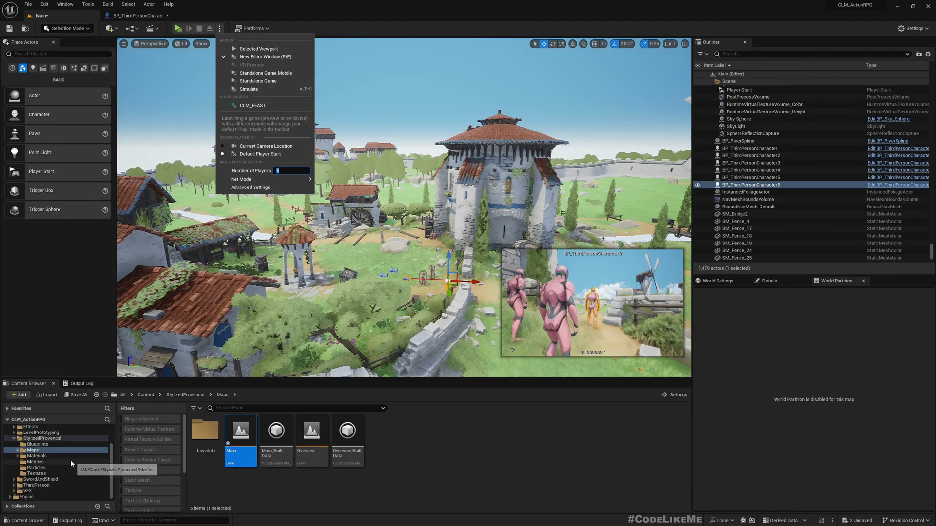
scroll(30, 493, up, 3)
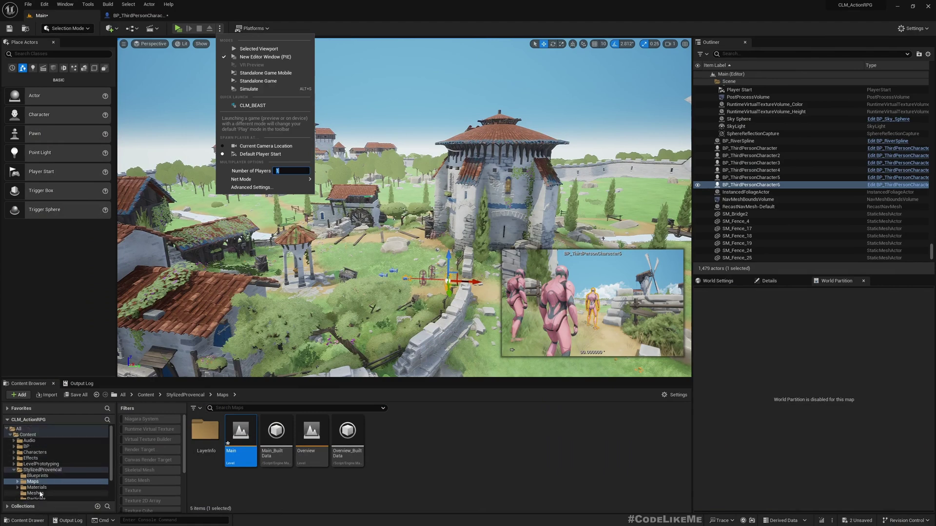
click(13, 471)
click(26, 446)
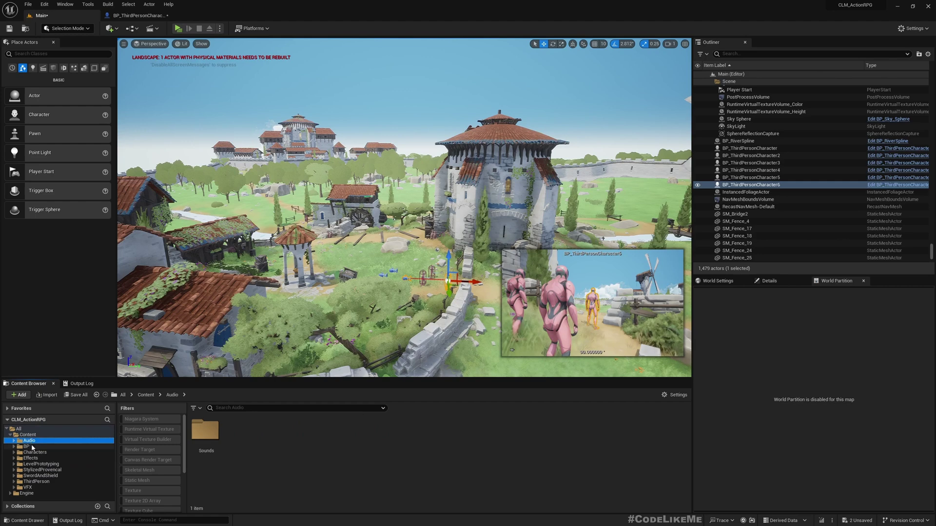
double_click(489, 435)
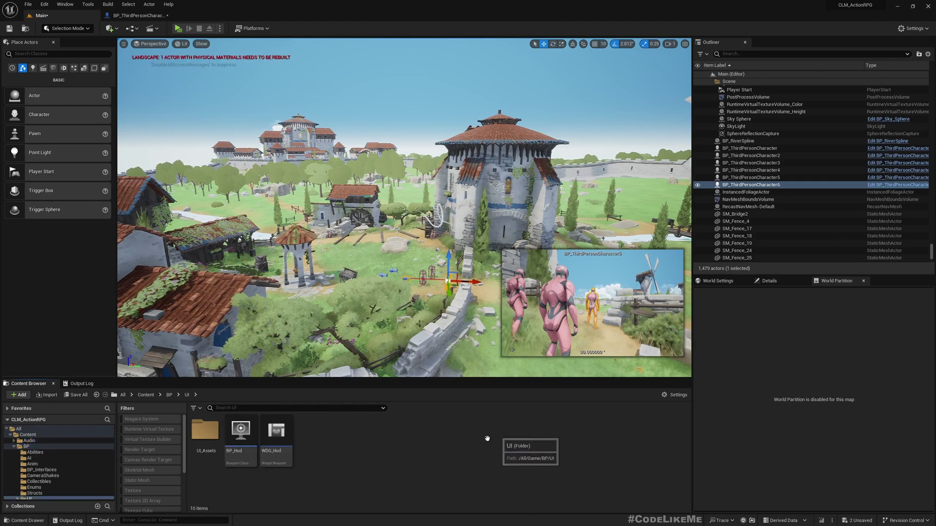
double_click(272, 434)
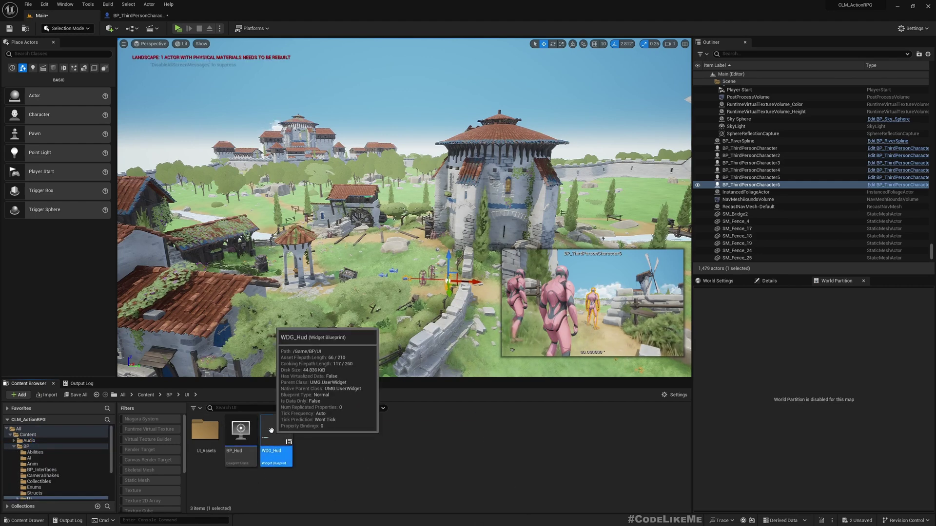
scroll(293, 390, up, 4)
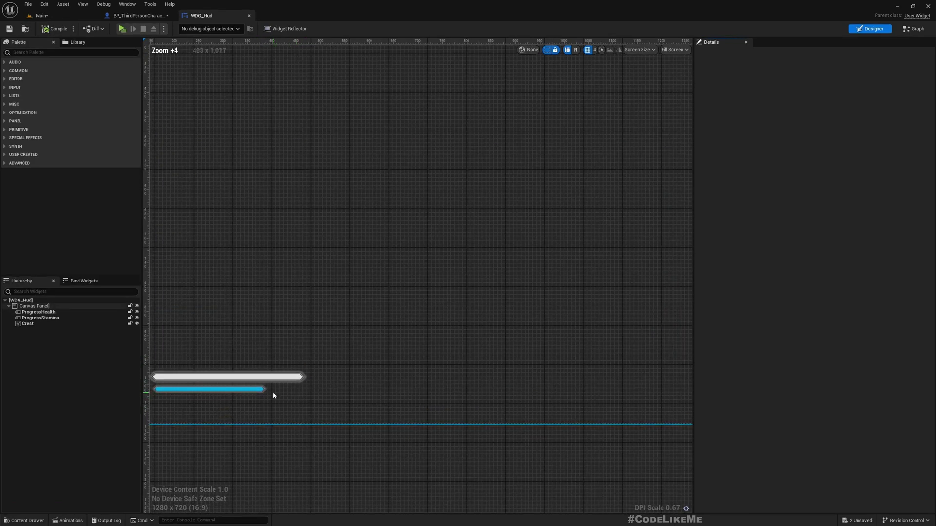
- Duplicate the ProgressHealth bar, rename the copy ProgressHealthRed and set its Position Y to 0
right_drag(276, 388, 373, 247)
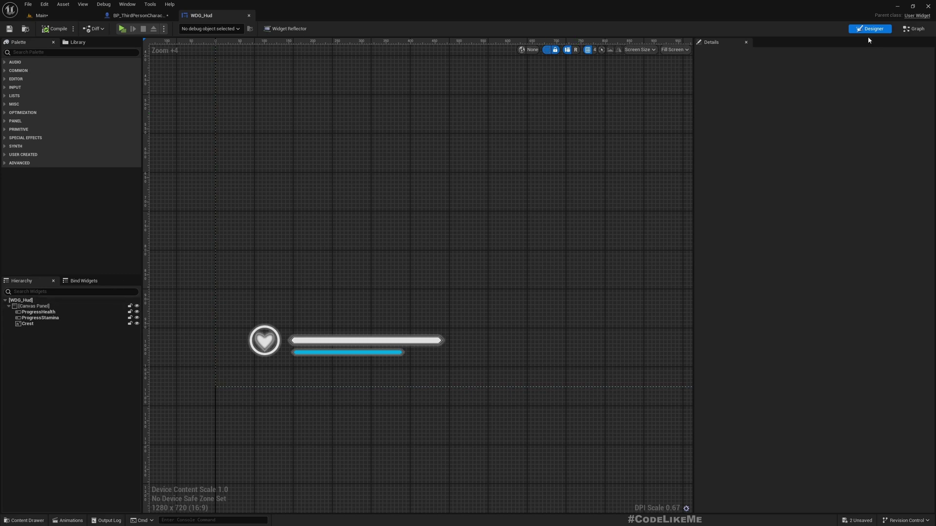
click(40, 313)
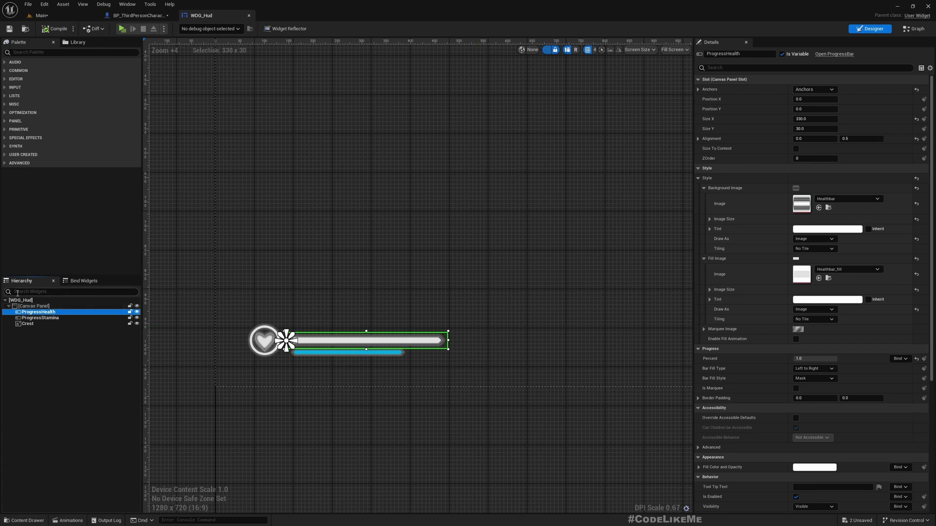
key(ctrl+d)
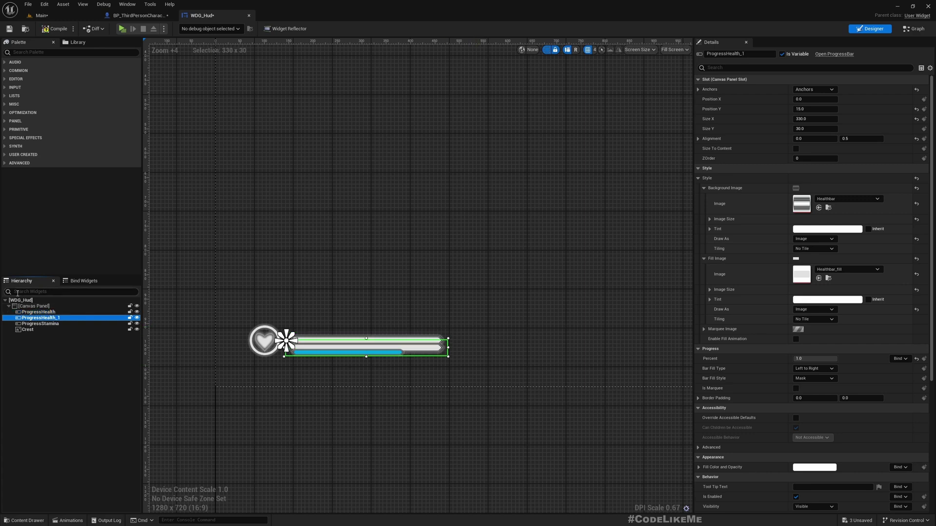
key(F2)
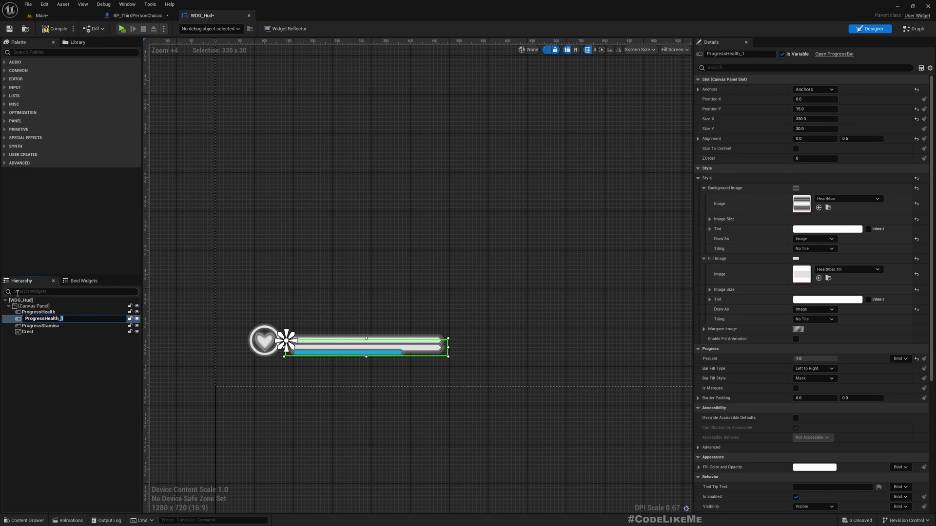
key(Return)
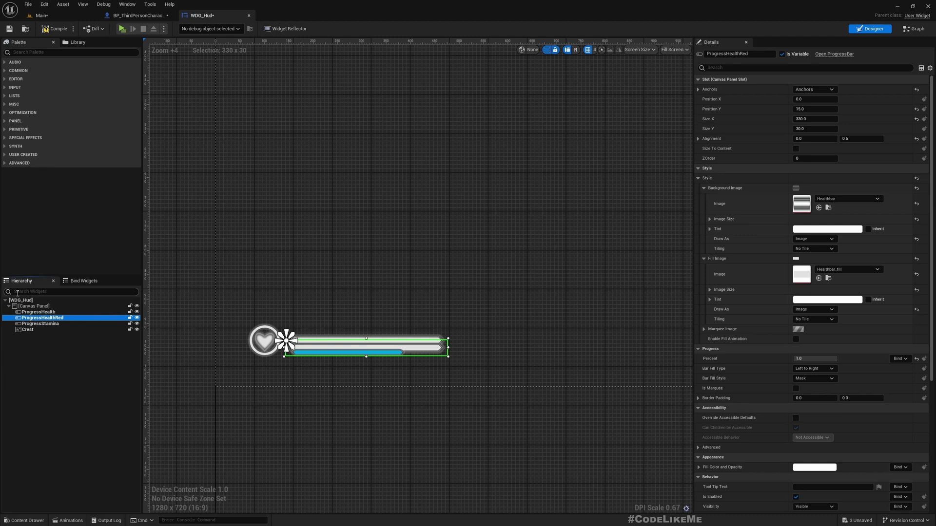
click(17, 293)
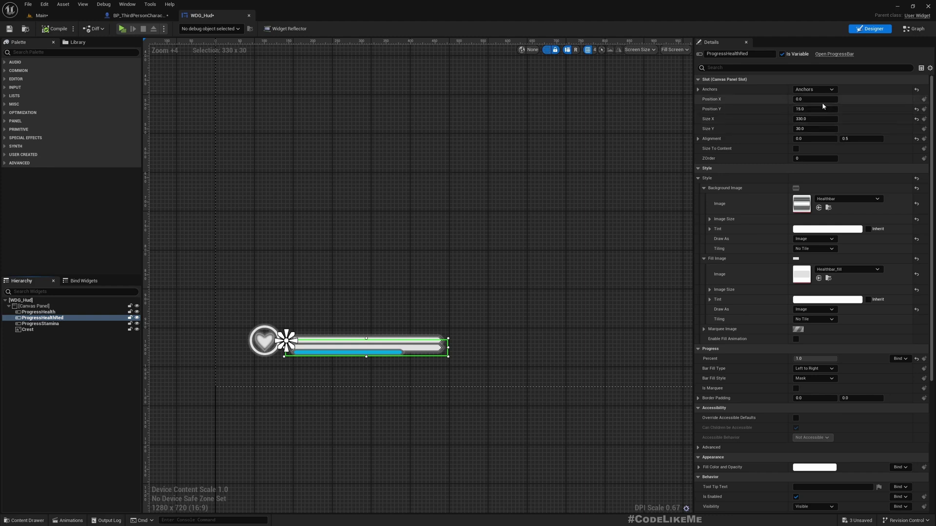
text(0)
key(Return)
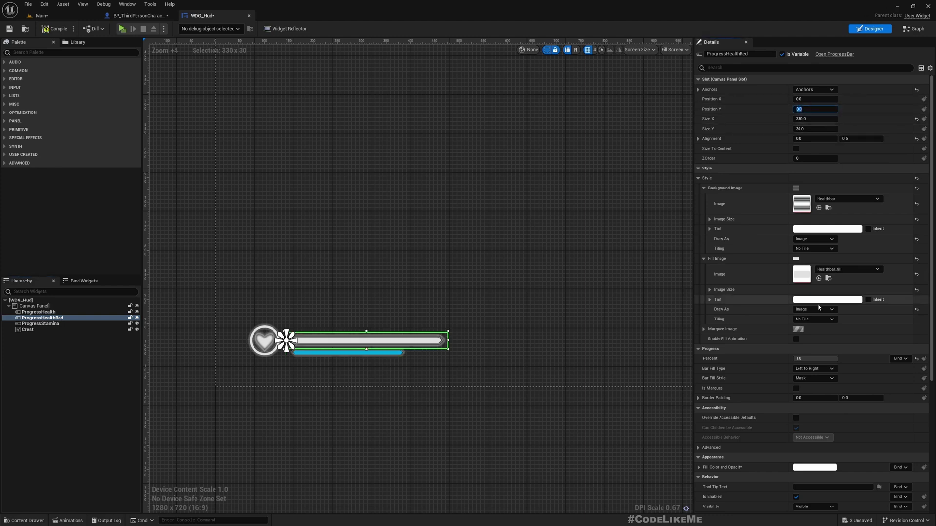
- Clear the background image of ProgressHealthRed and set the background tint's alpha to 0
click(837, 200)
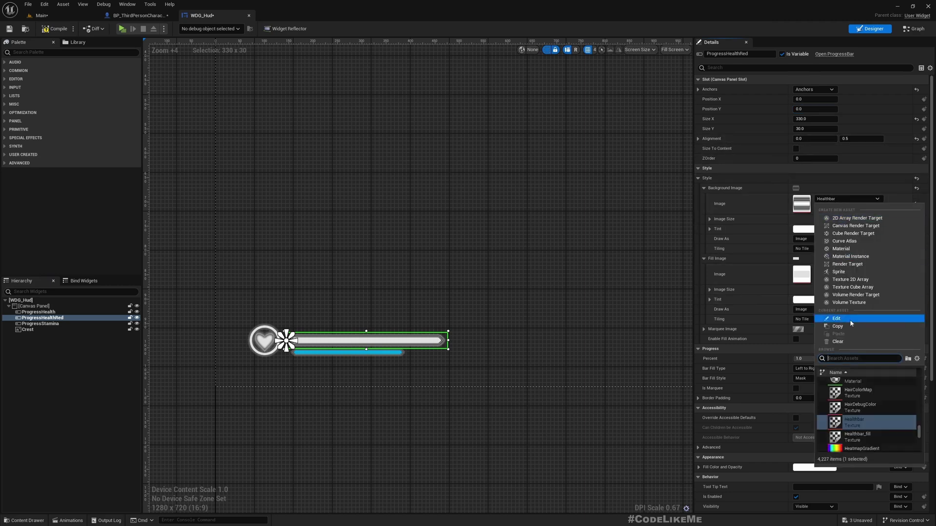
click(837, 342)
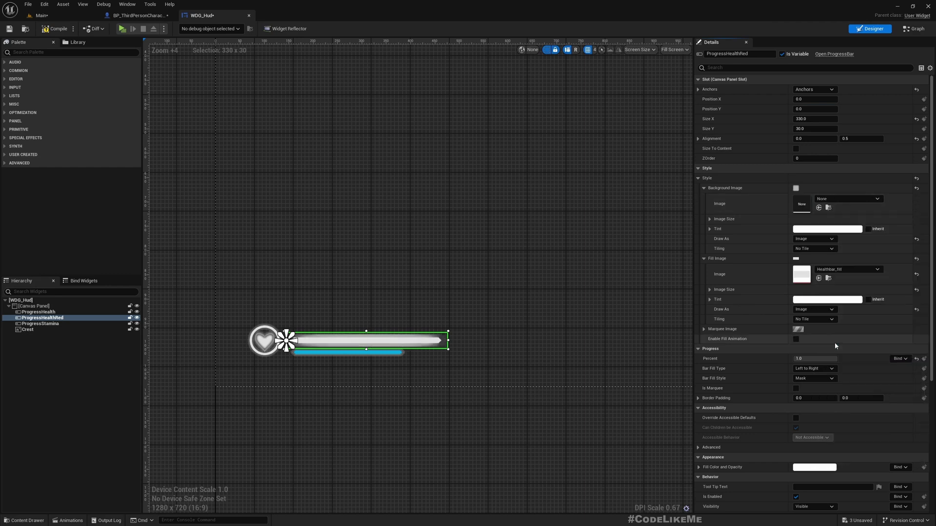
click(819, 230)
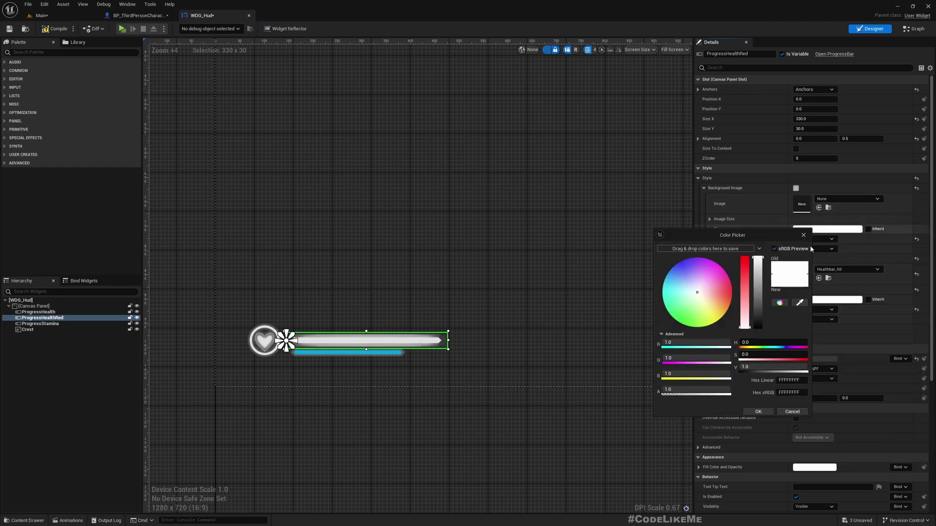
click(683, 389)
key(Return)
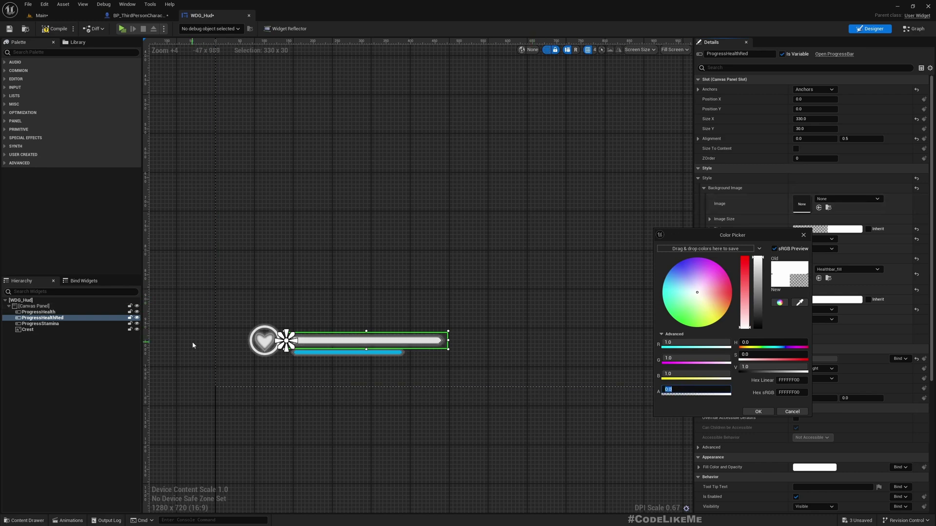
click(43, 319)
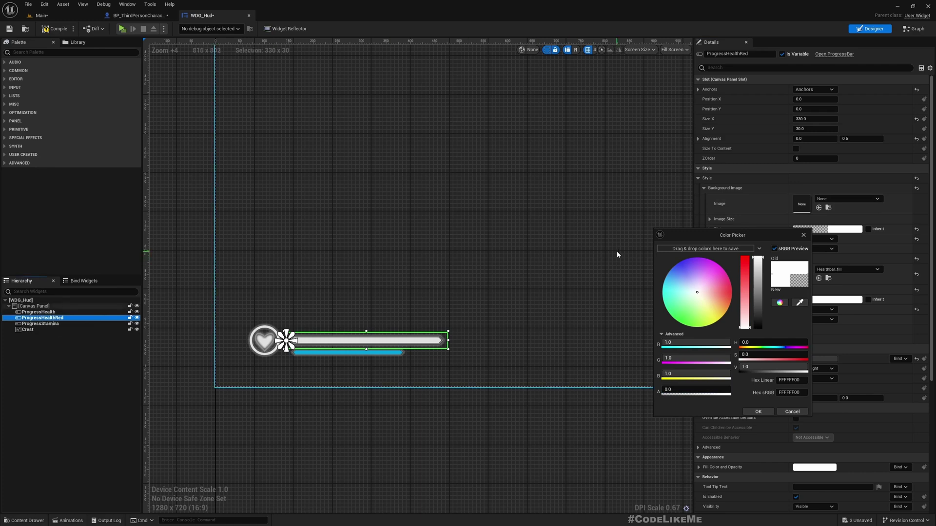
click(803, 236)
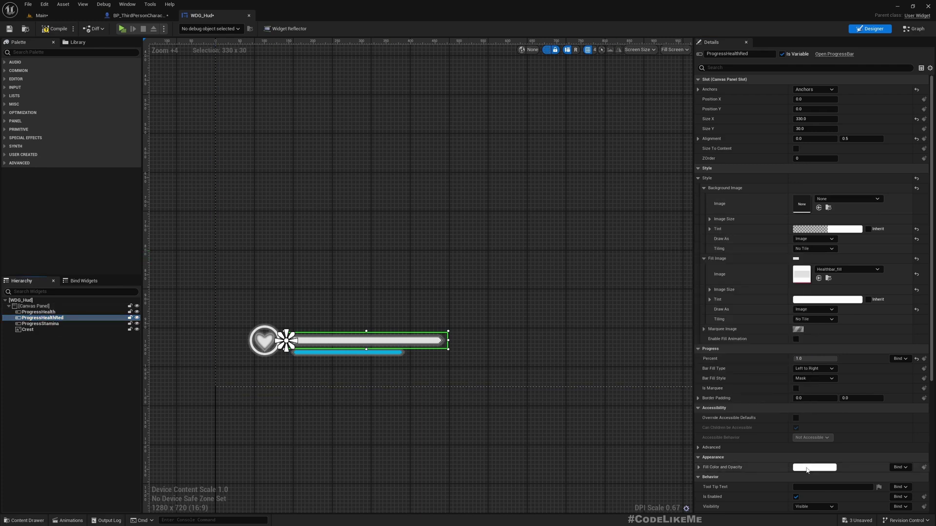
- Set the Fill Color and Opacity of ProgressHealthRed to an orange-red colour
click(807, 469)
drag(716, 390, 730, 402)
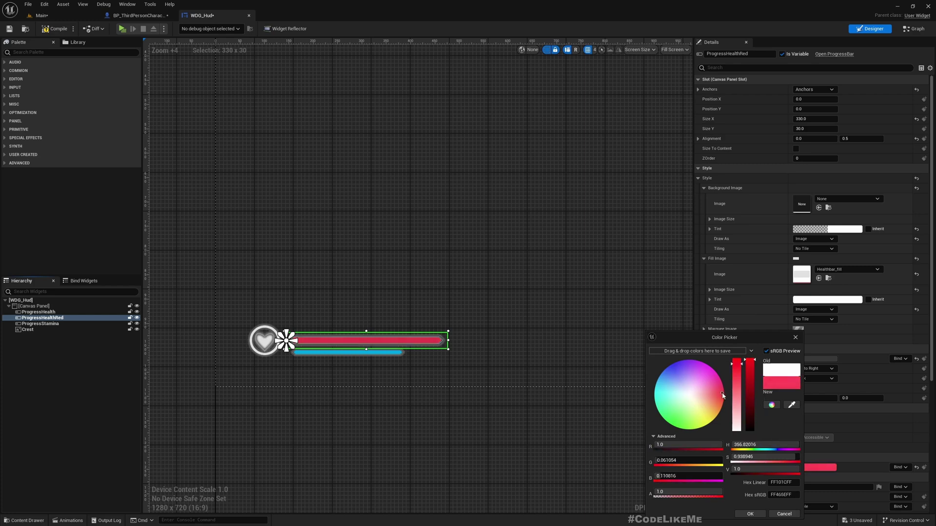
click(750, 514)
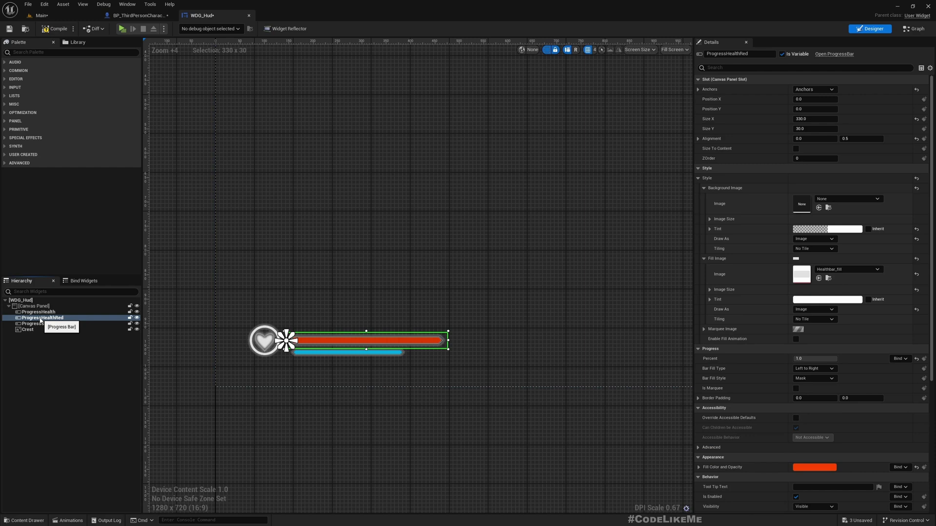
- Reorder ProgressHealth to come after ProgressHealthRed in the hierarchy and set its Percent to 0.8
drag(39, 312, 40, 320)
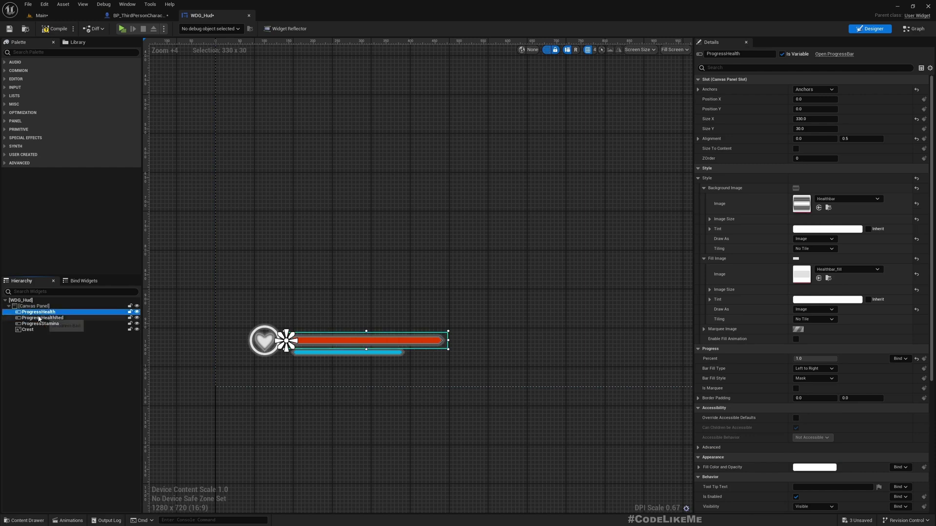
click(48, 318)
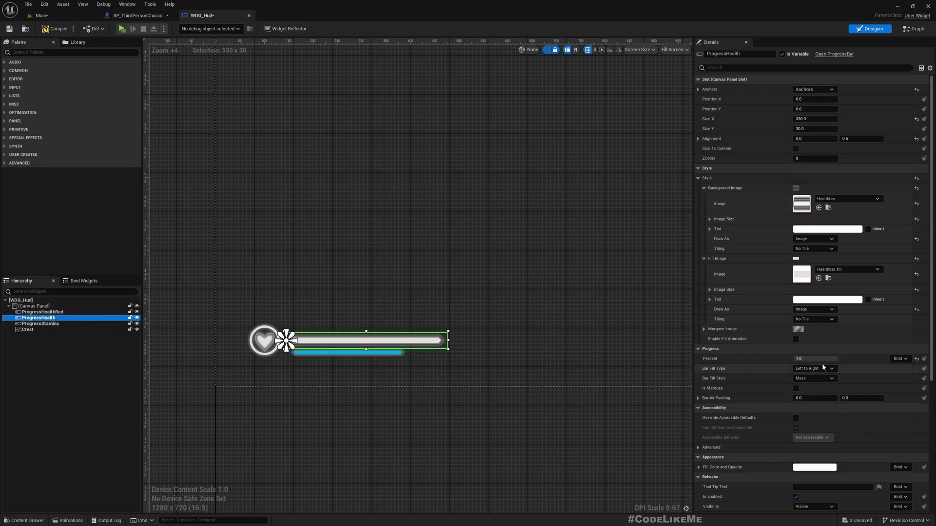
mouse_move(816, 360)
mouse_down()
mouse_move(802, 360)
mouse_move(815, 360)
mouse_up()
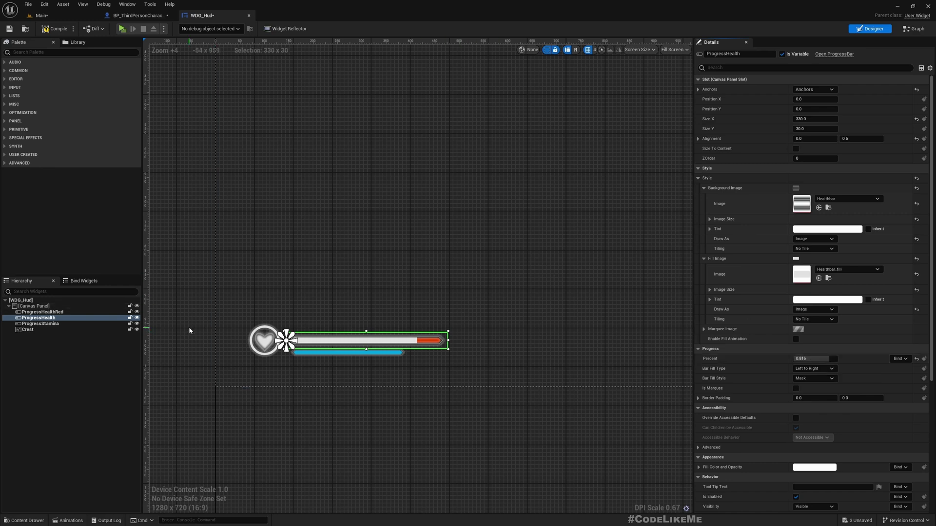
click(818, 360)
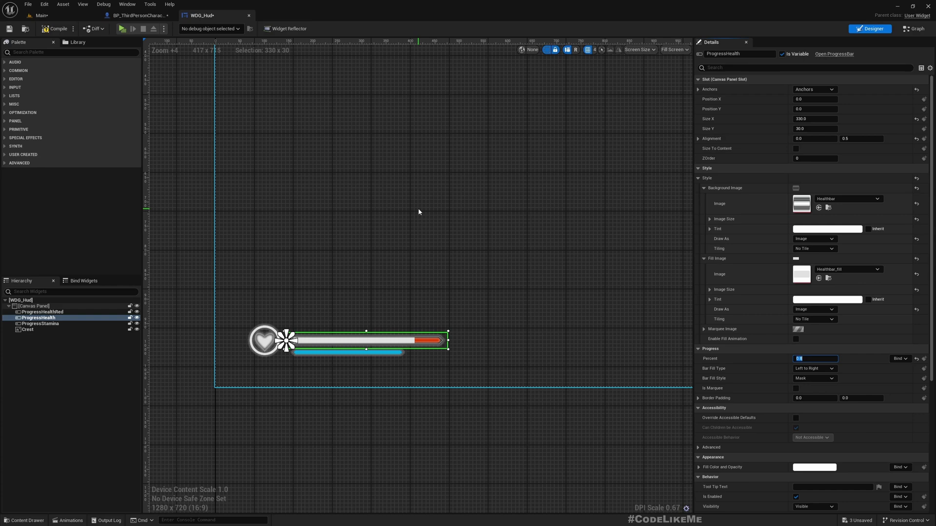
- Examine the layered health bars in the context of the full HUD canvas
scroll(425, 293, down, 8)
scroll(485, 302, up, 4)
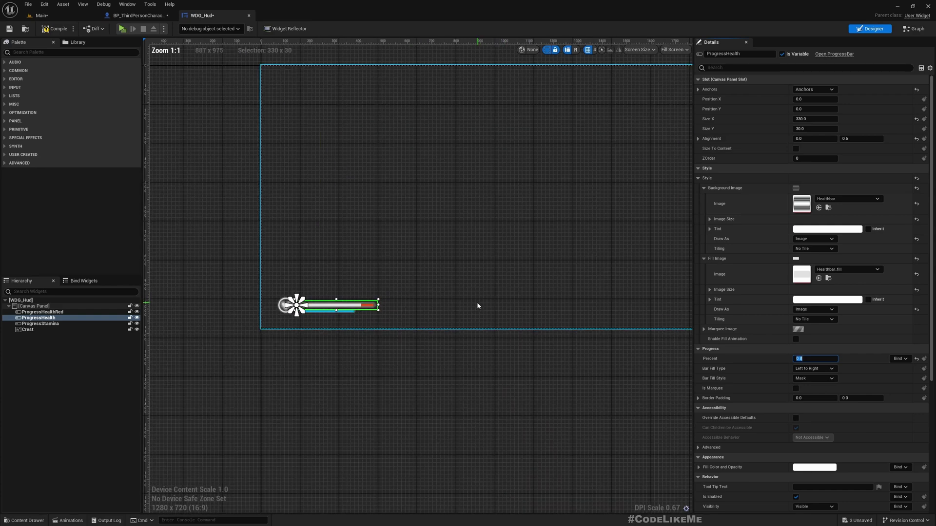
scroll(476, 299, down, 3)
right_drag(476, 299, 456, 335)
scroll(450, 349, up, 1)
scroll(451, 350, up, 1)
scroll(472, 357, down, 1)
right_drag(497, 380, 470, 396)
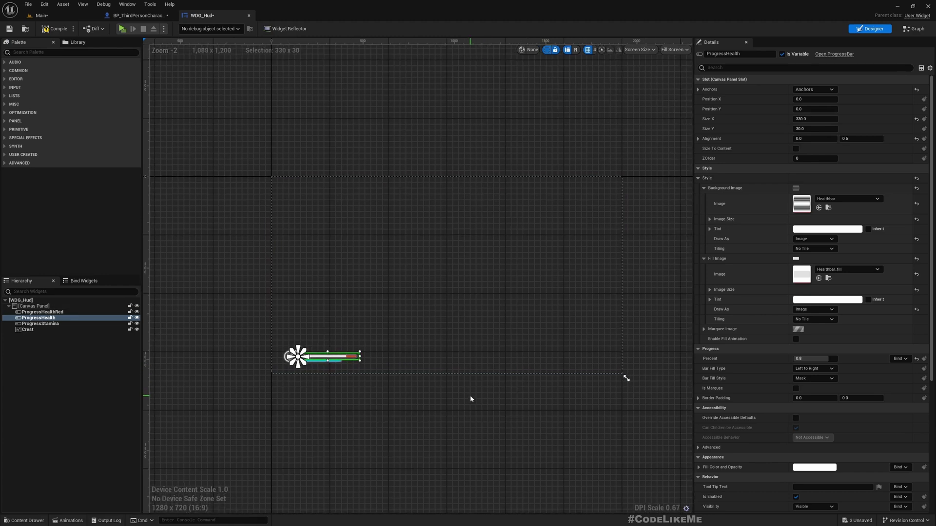
- In the widget's event graph, shift UpdateHealth's Set Percent and Progress Health nodes away from the event to make room
click(911, 30)
scroll(357, 316, up, 3)
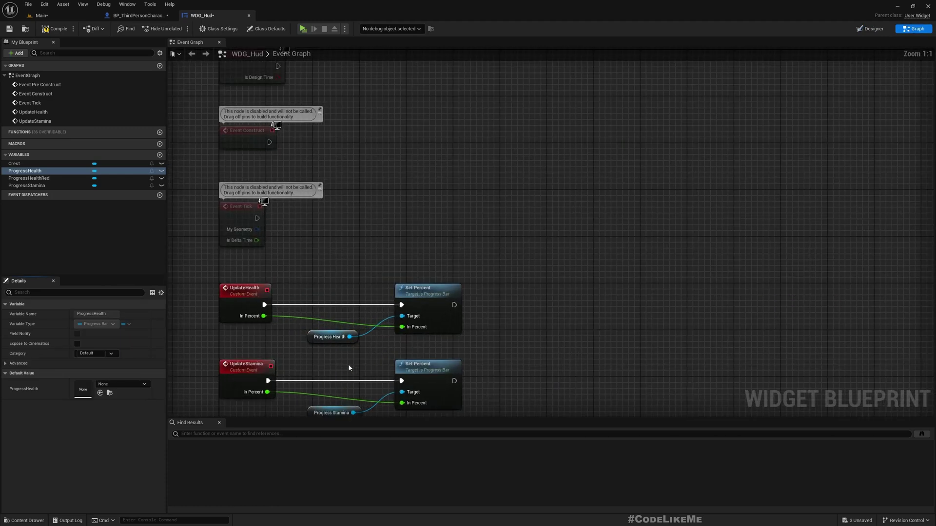
right_drag(349, 368, 356, 262)
mouse_move(396, 364)
mouse_down()
mouse_move(244, 276)
mouse_move(243, 331)
mouse_up()
scroll(443, 224, up, 1)
mouse_move(341, 256)
mouse_down()
mouse_move(430, 204)
mouse_move(521, 204)
mouse_up()
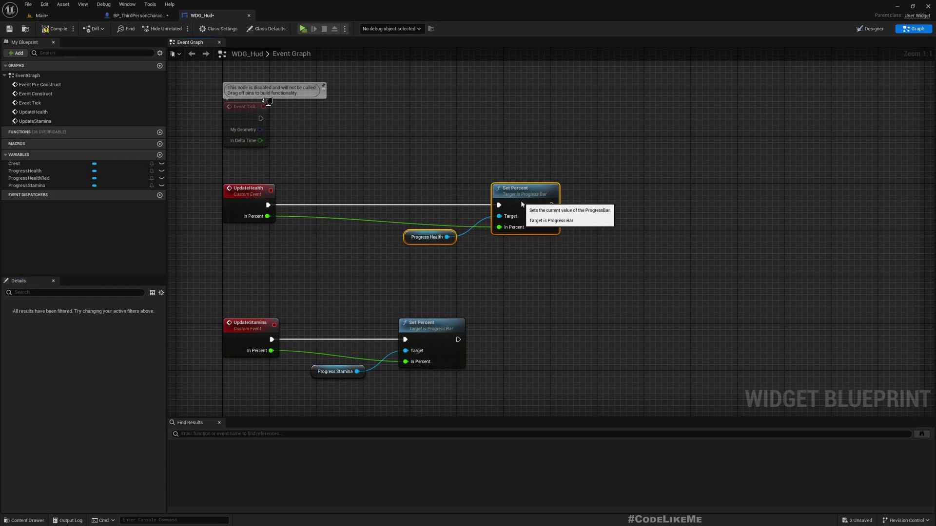
- Promote the In Percent output of UpdateHealth to a float variable named TargetHealthPercent
drag(267, 216, 301, 259)
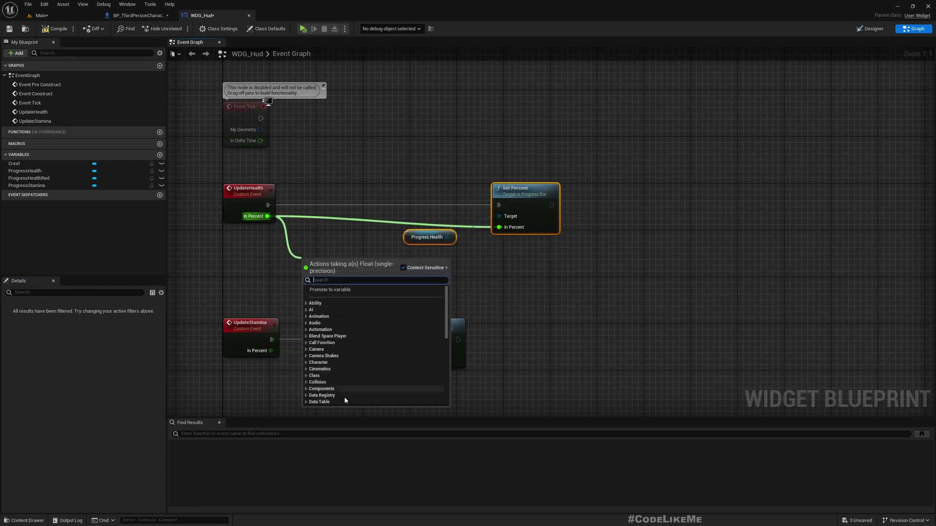
click(323, 289)
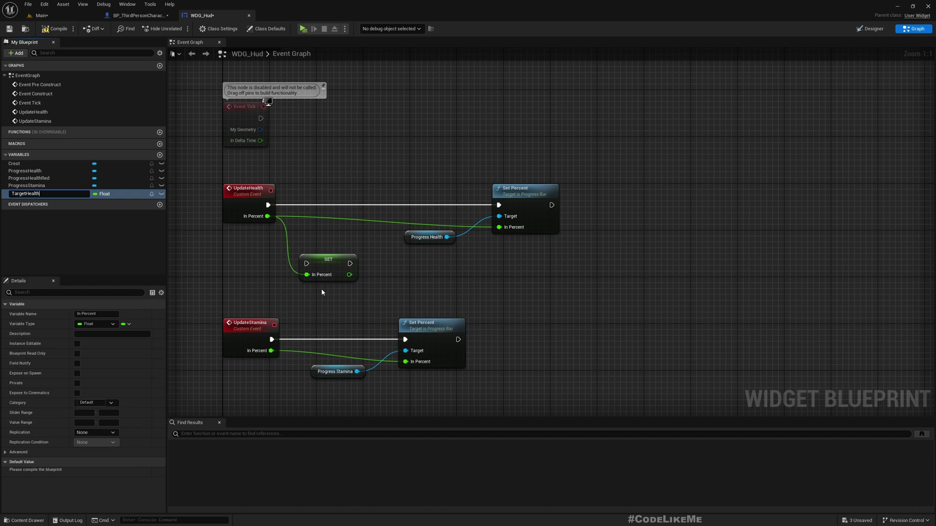
text(TargetHealthPercent)
key(Return)
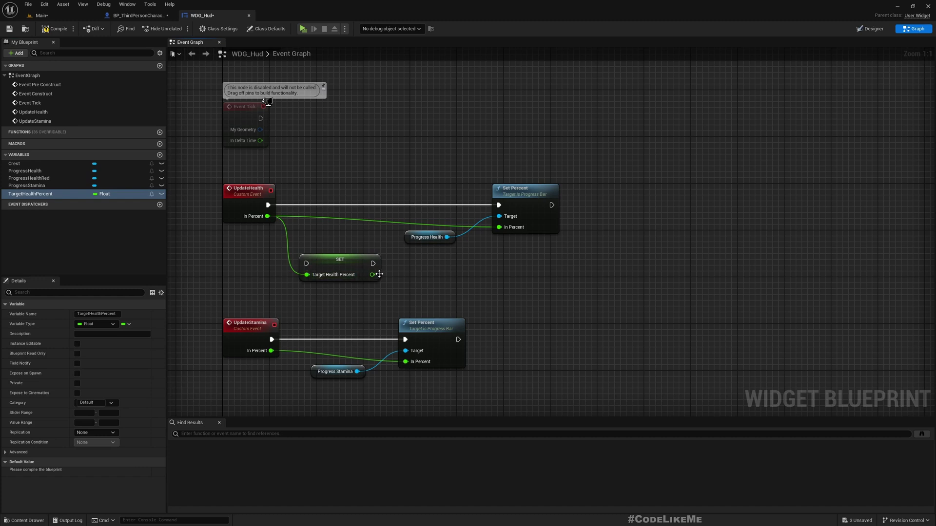
- Wire the TargetHealthPercent Set node between UpdateHealth and Set Percent, then compile and give the variable a default of 1.0
mouse_move(306, 258)
mouse_down()
mouse_move(328, 205)
mouse_move(269, 206)
mouse_up()
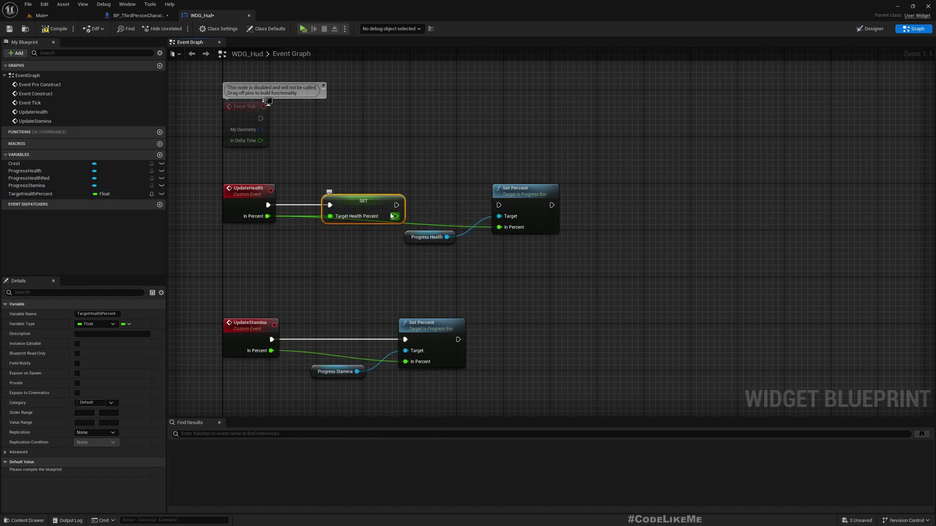
drag(393, 216, 499, 204)
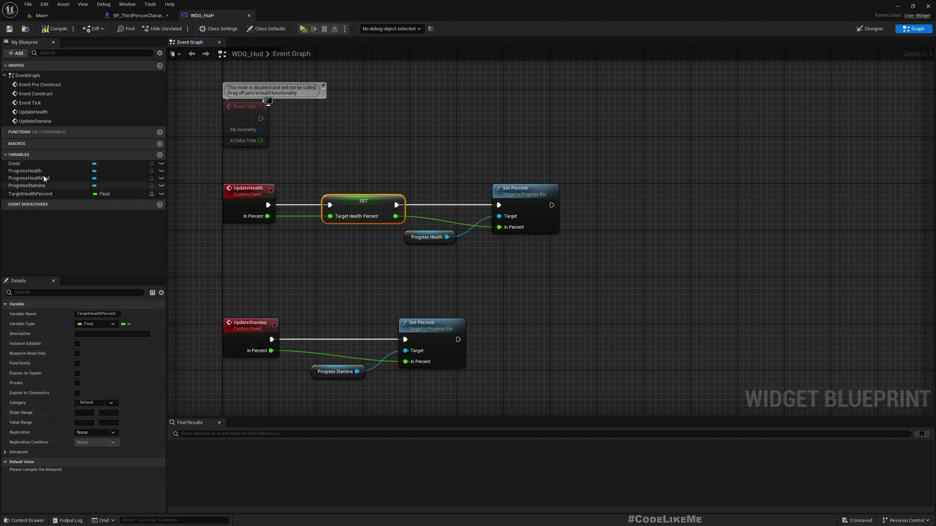
click(54, 29)
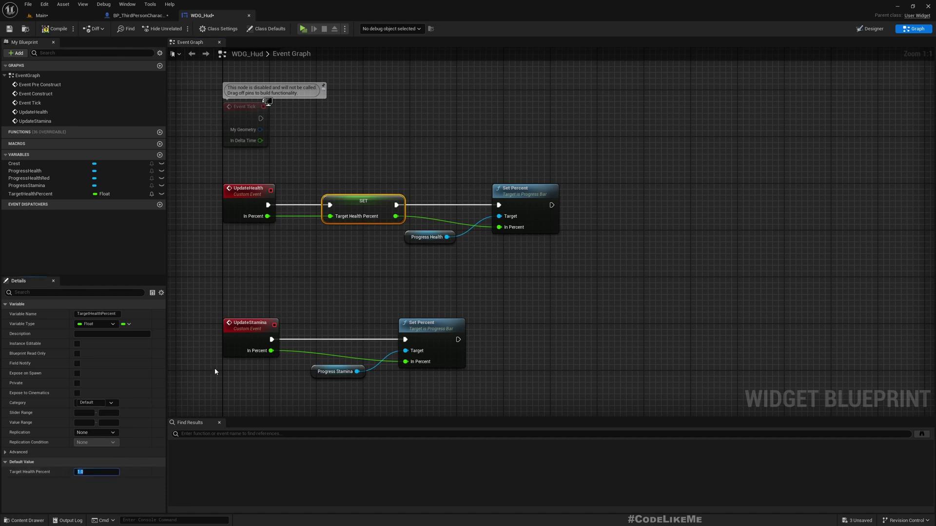
- Move the UpdateHealth and UpdateStamina node groups further down and delete the Event Pre Construct and Event Construct nodes
scroll(424, 184, down, 2)
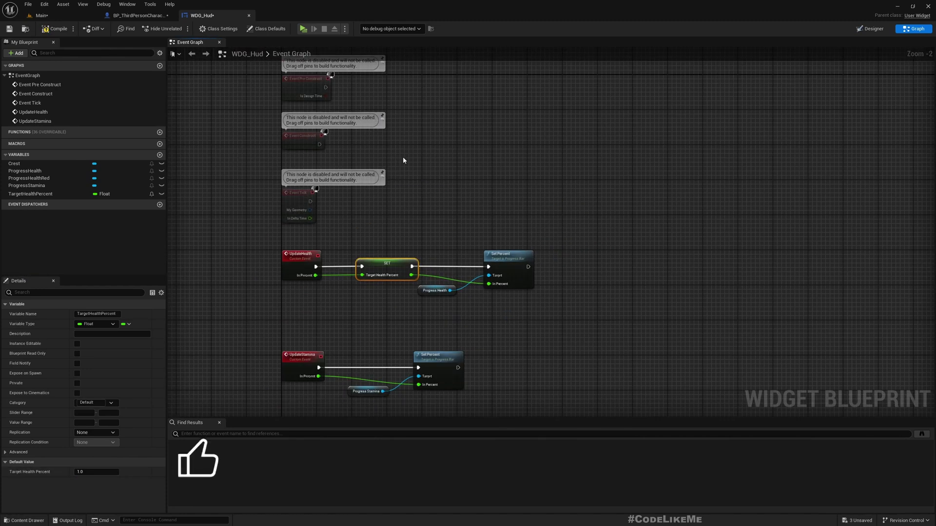
scroll(390, 170, down, 3)
click(286, 197)
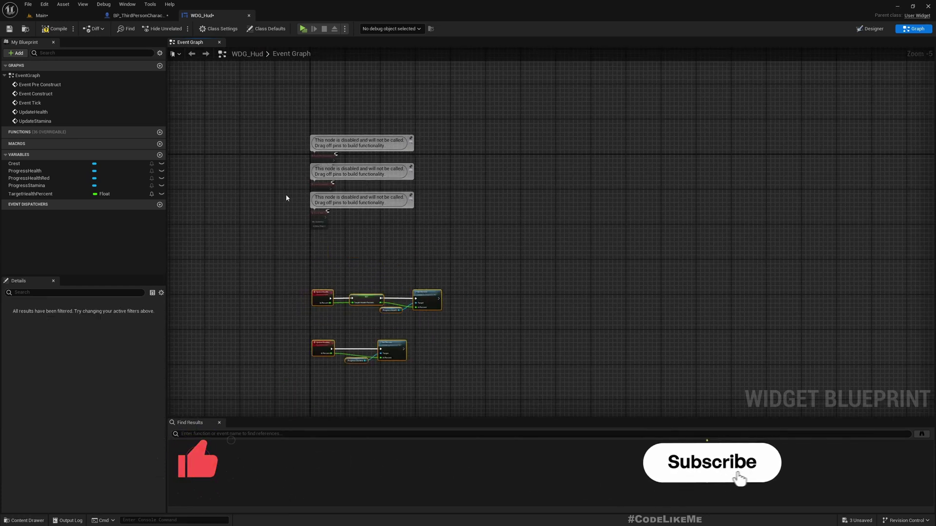
scroll(341, 166, up, 5)
click(273, 210)
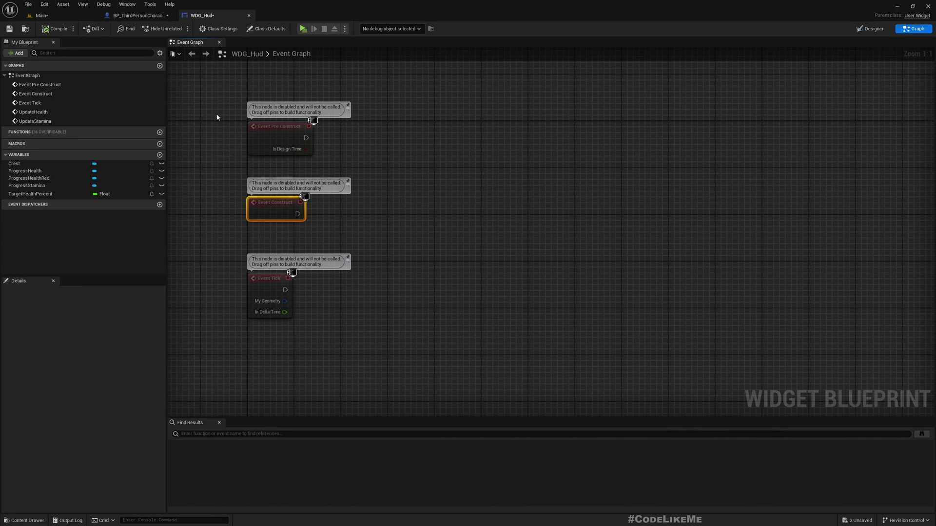
drag(217, 117, 339, 225)
key(Delete)
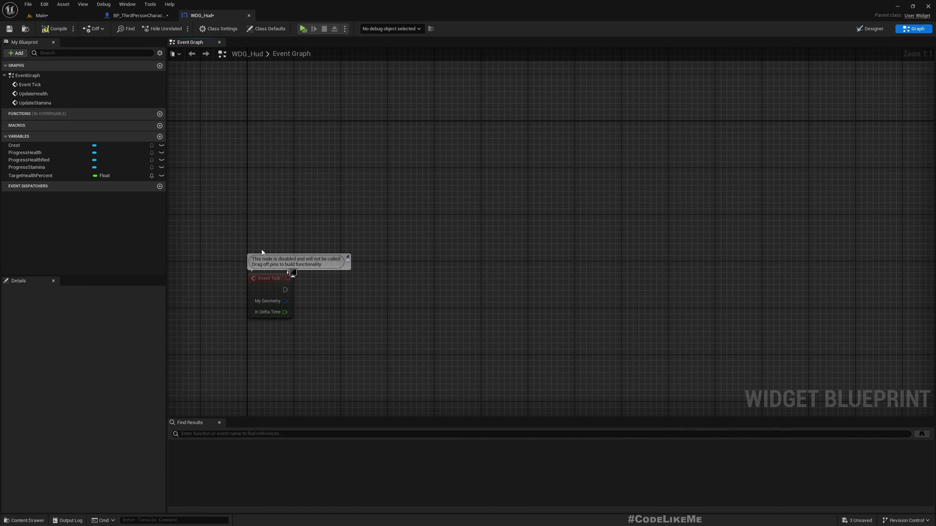
- Place a Get node for the TargetHealthPercent variable in the graph, below and beside Event Tick
mouse_move(29, 175)
mouse_down()
mouse_move(363, 322)
mouse_move(343, 329)
mouse_up()
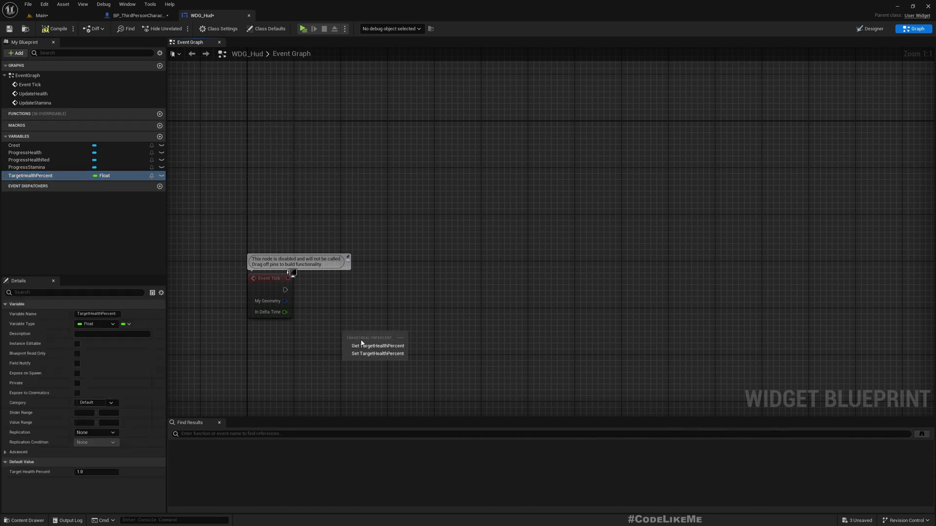
click(367, 343)
right_drag(368, 347, 374, 332)
drag(374, 288, 408, 328)
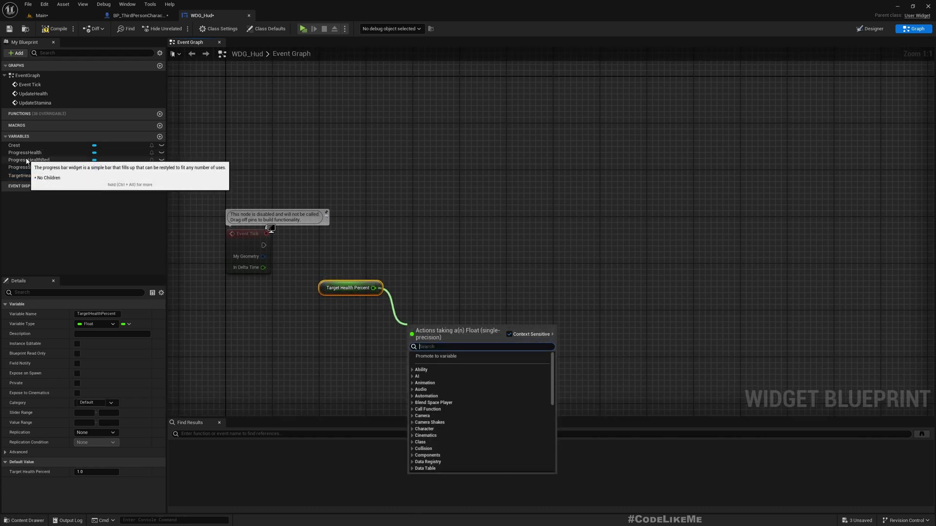
- Add a getter for the ProgressHealthRed bar and a Get Percent node reading from it
drag(29, 160, 211, 224)
drag(309, 320, 312, 322)
click(352, 332)
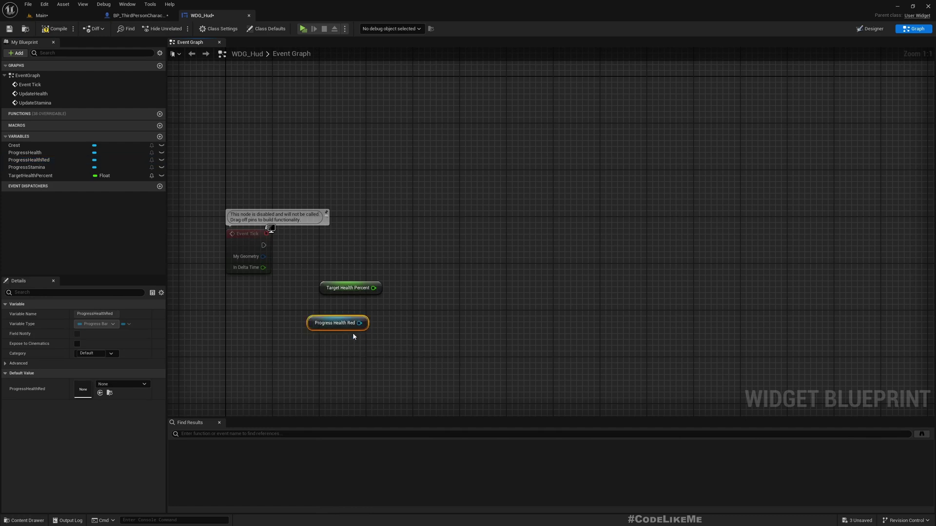
drag(368, 327, 390, 333)
text(get perc)
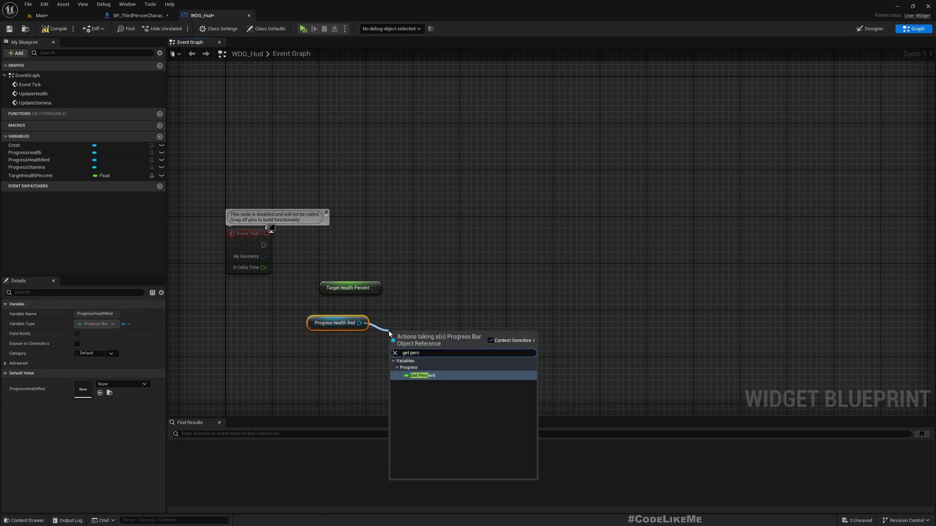
key(Return)
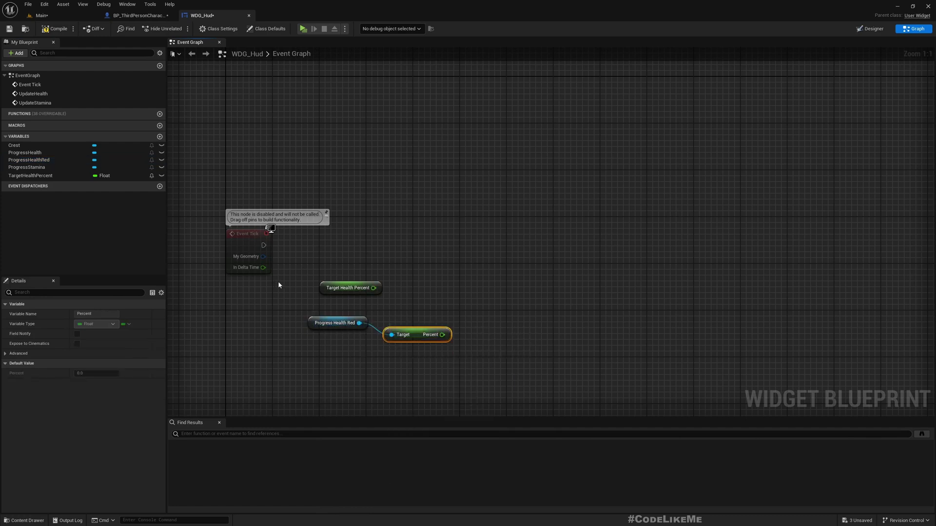
- Straighten the Progress Health Red connection and line up Target Health Percent directly above the Get Percent node
shift+click(327, 319)
key(q)
click(350, 288)
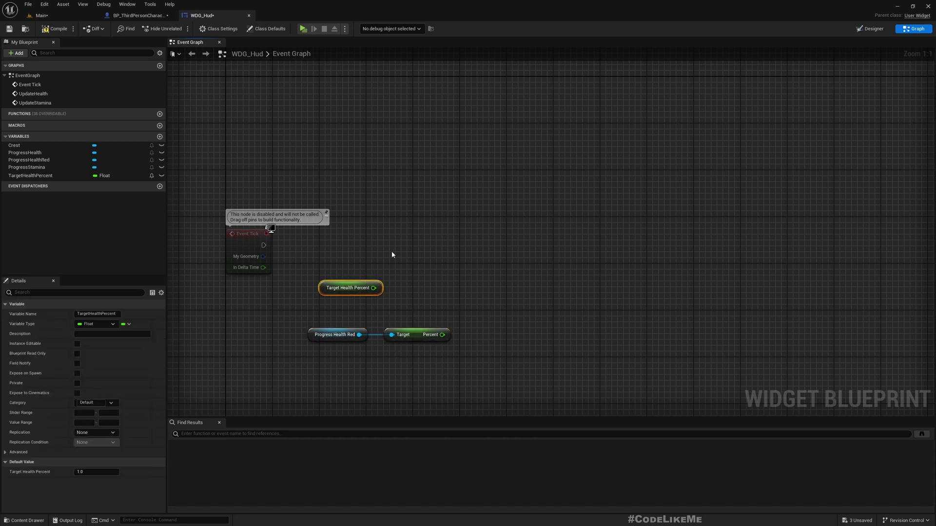
drag(432, 354, 441, 355)
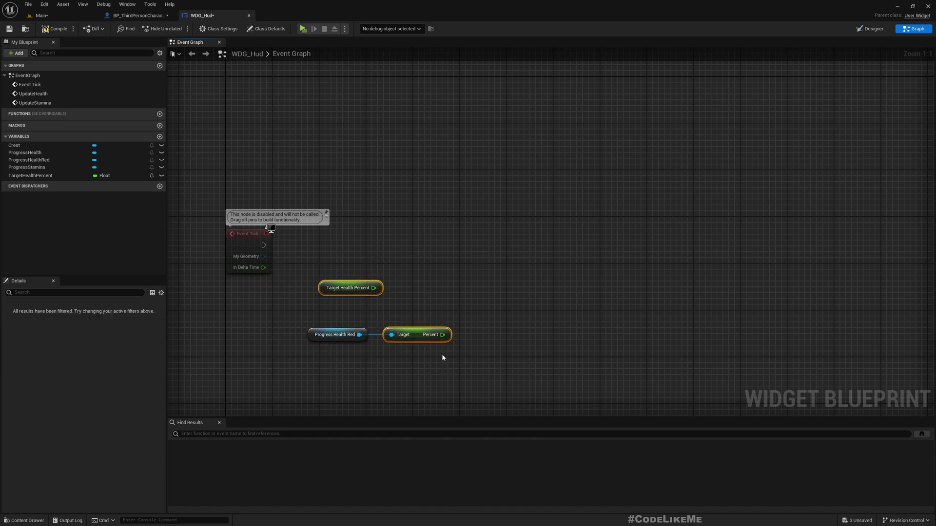
key(shift+d)
click(481, 320)
- Compare Target Health Percent with the red bar's Percent using a Nearly Equal (Float) node with an Error Tolerance of 0.01
mouse_move(406, 294)
mouse_down()
mouse_move(401, 317)
mouse_move(480, 330)
mouse_up()
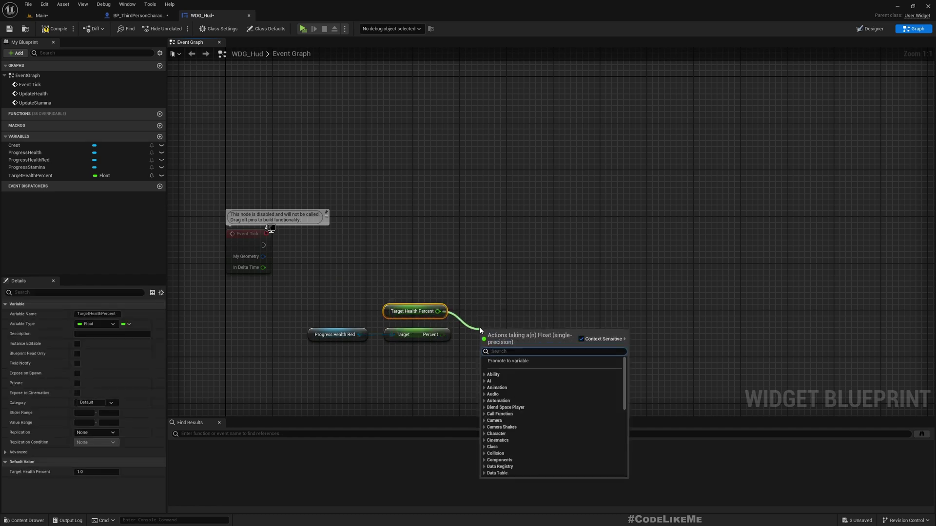
text(=)
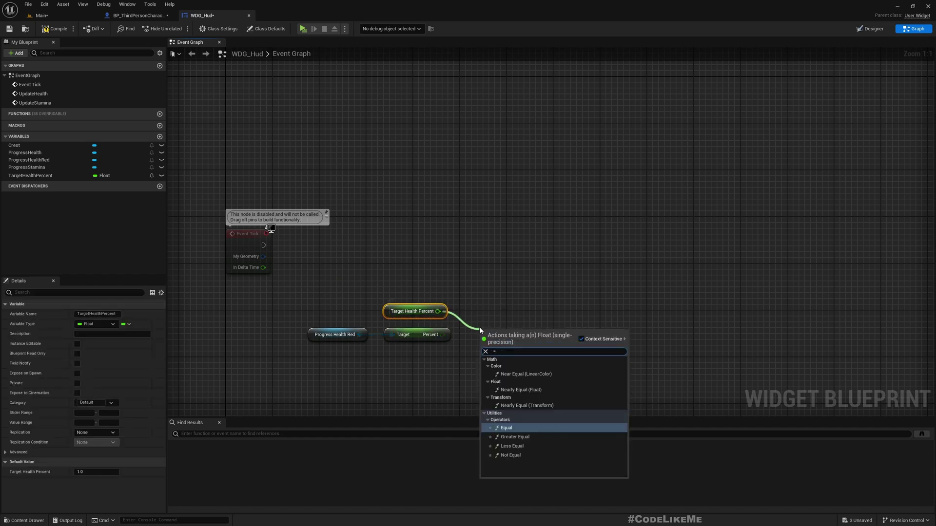
key(Up)
key(Up)
key(Up)
key(Up)
key(Up)
key(Return)
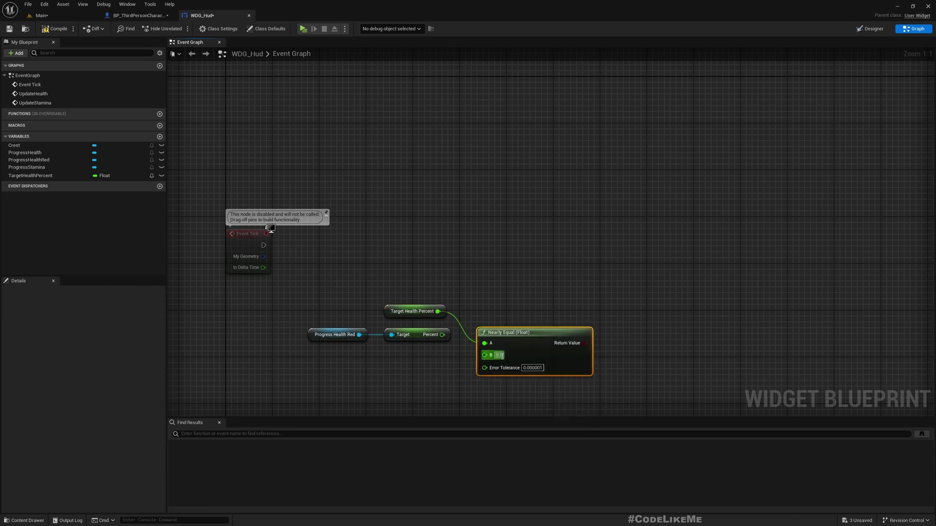
drag(442, 335, 507, 306)
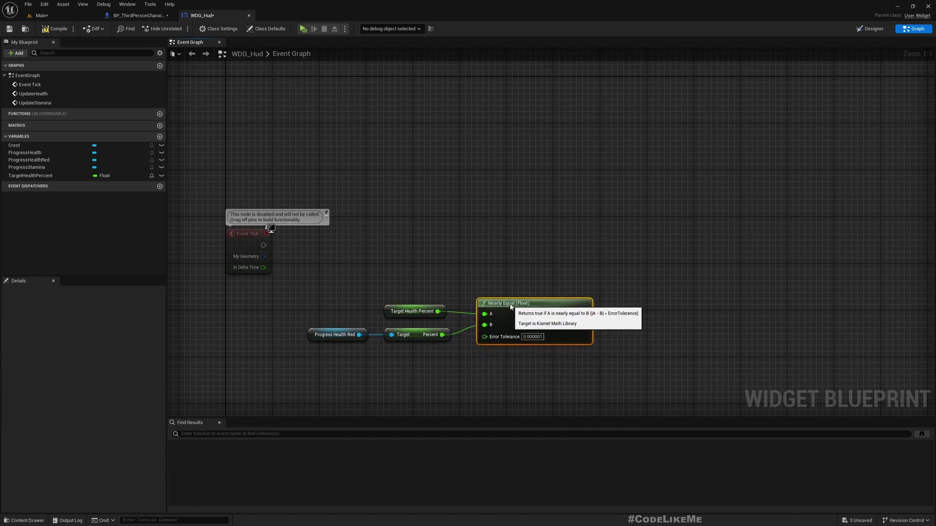
text(0.01)
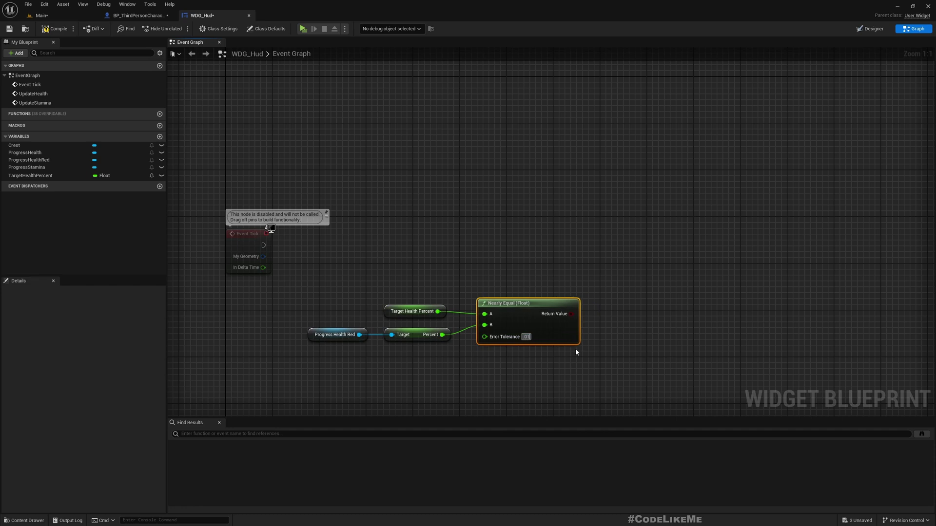
- Connect Event Tick to a new Branch and use the Nearly Equal result as its Condition
drag(264, 245, 627, 245)
text(brna)
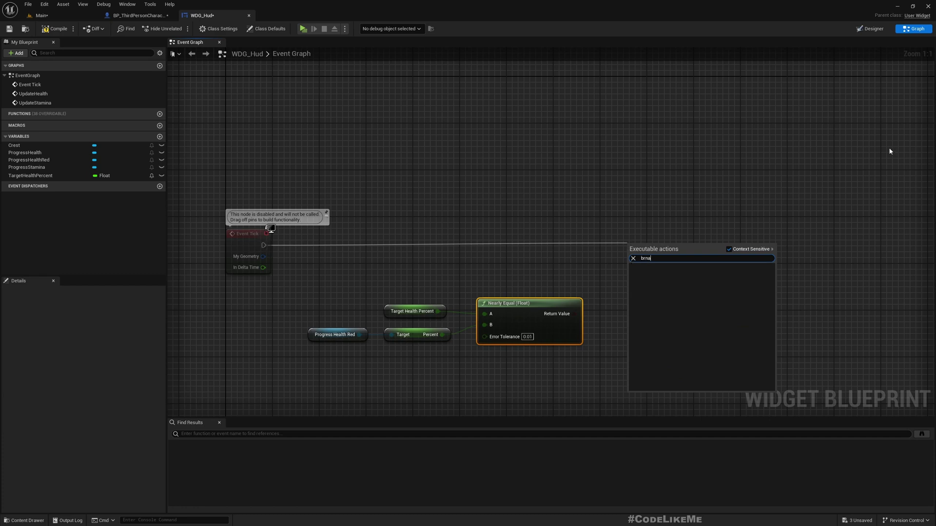
key(BackSpace)
key(BackSpace)
text(anc)
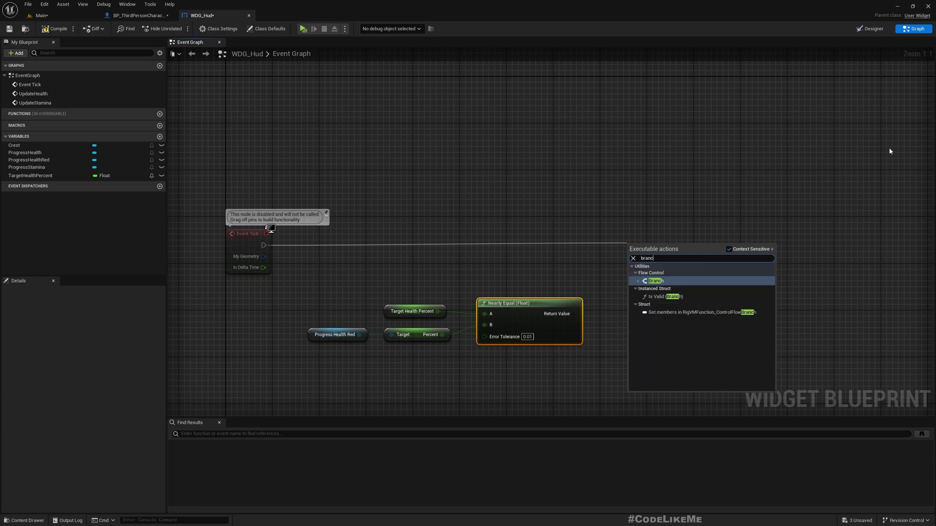
key(Return)
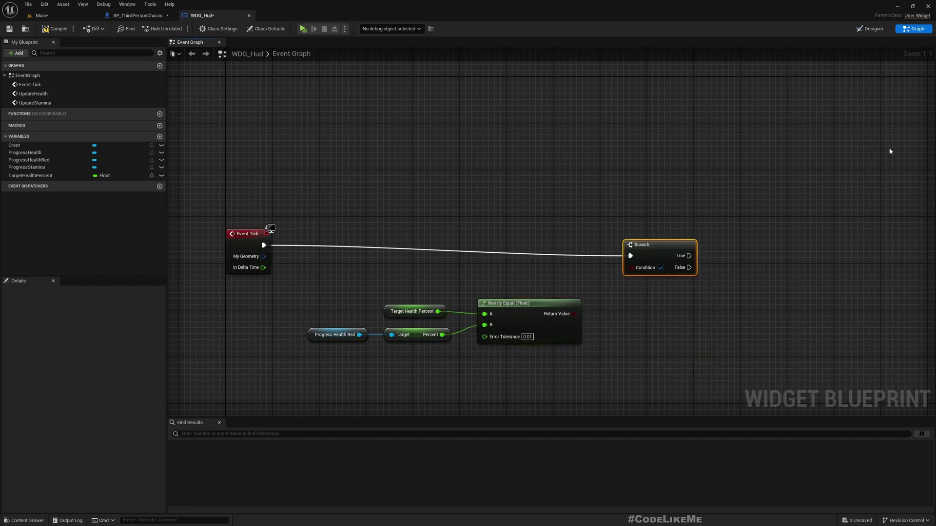
click(571, 316)
drag(574, 314, 629, 274)
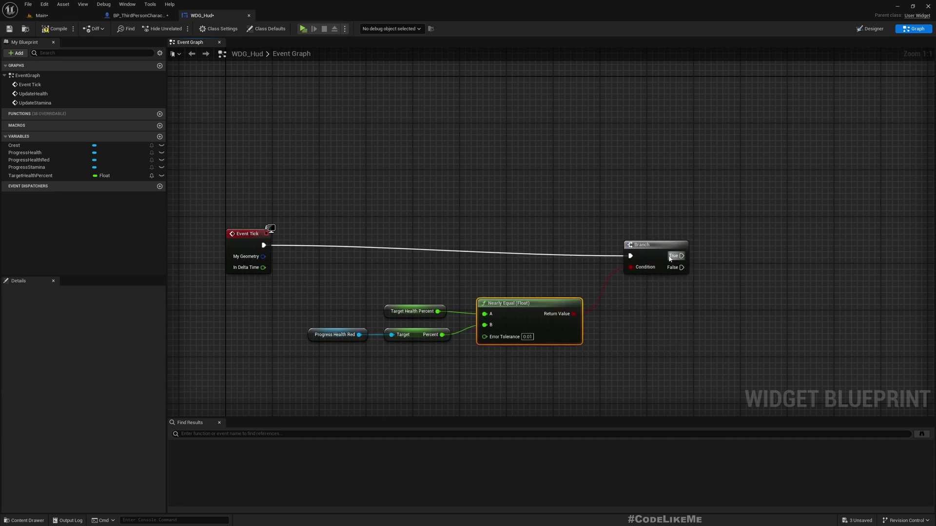
click(661, 242)
right_drag(682, 291, 537, 247)
scroll(537, 247, down, 3)
scroll(518, 242, up, 2)
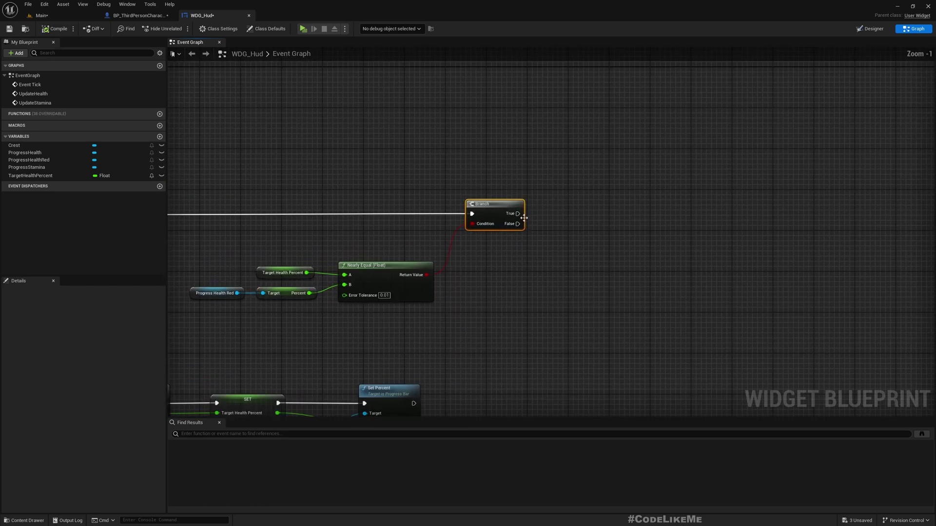
drag(517, 213, 658, 210)
click(507, 313)
right_drag(508, 313, 470, 245)
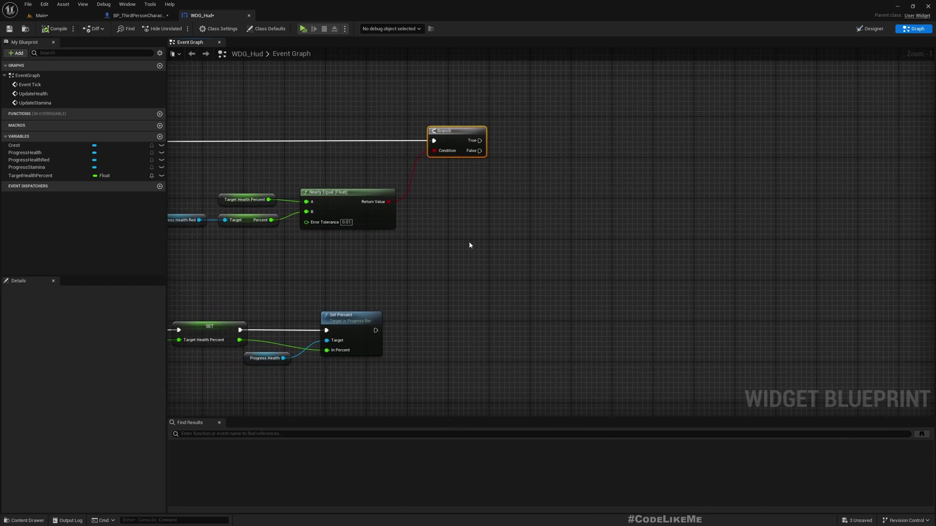
drag(478, 155, 531, 200)
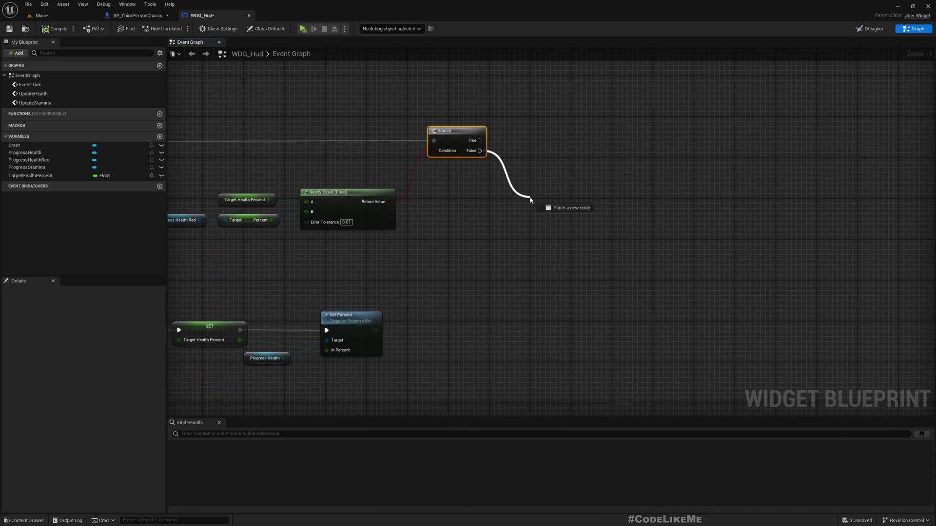
drag(531, 199, 531, 199)
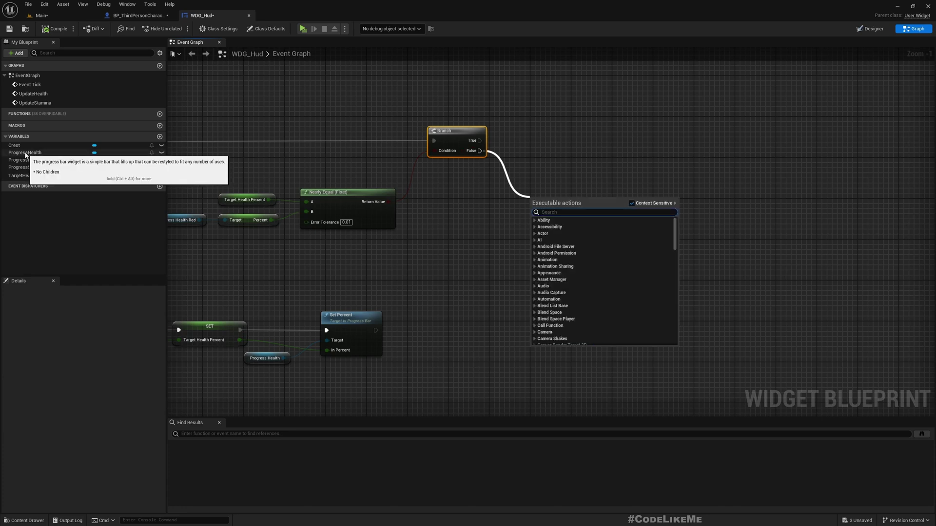
- Add a Set Percent node targeting ProgressHealthRed and run it from the Branch's False output
mouse_move(25, 161)
mouse_down()
mouse_move(460, 231)
mouse_move(461, 217)
mouse_move(580, 218)
mouse_up()
click(480, 221)
text(set perc)
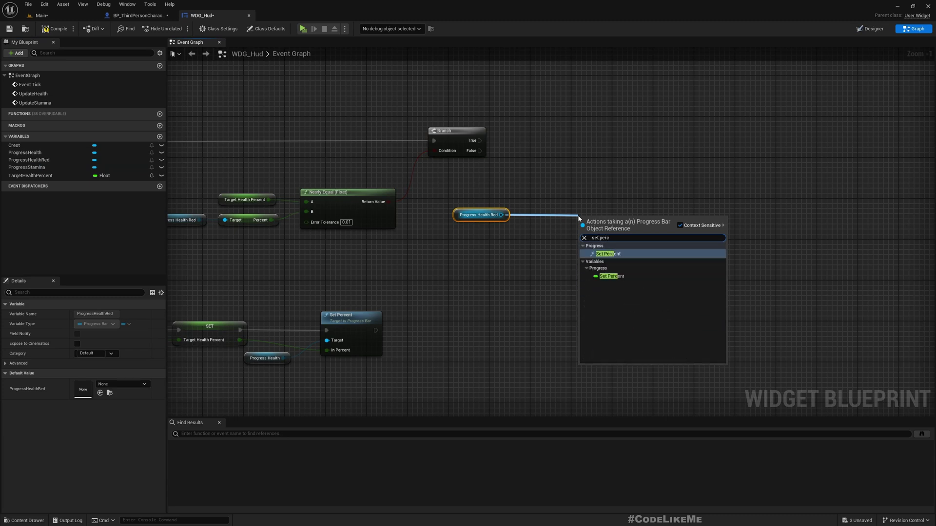
key(Return)
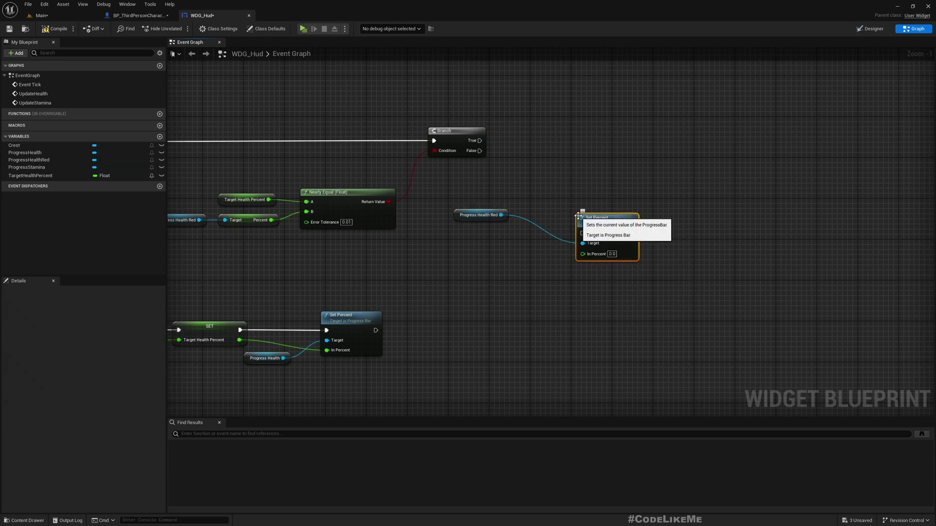
drag(480, 151, 649, 200)
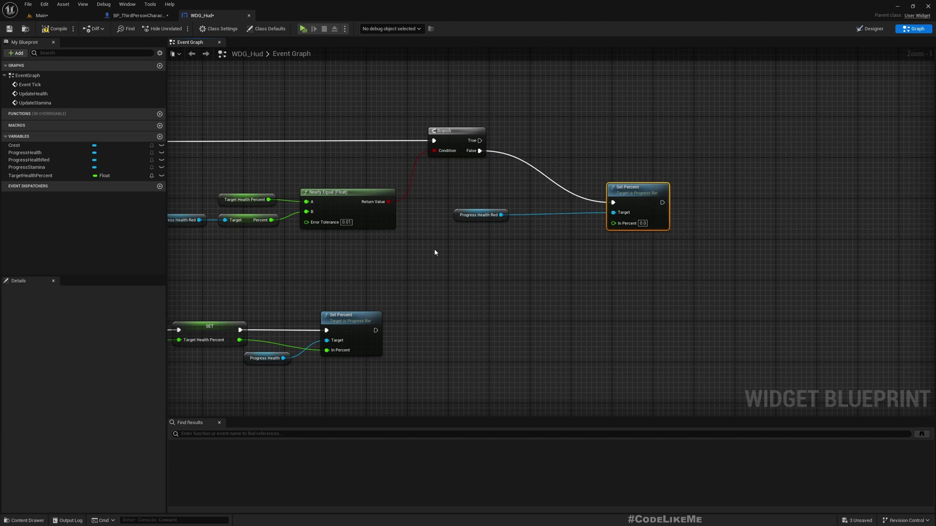
- Add a Get Percent node from the new Progress Health Red reference and shift Set Percent further along to make room
right_drag(434, 254, 479, 256)
drag(535, 215, 551, 250)
text(get per)
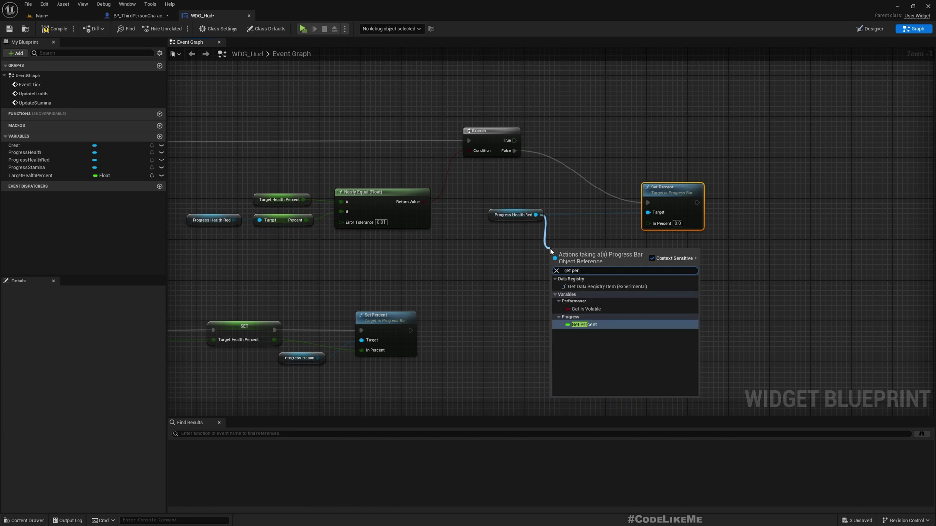
key(Return)
drag(702, 189, 753, 189)
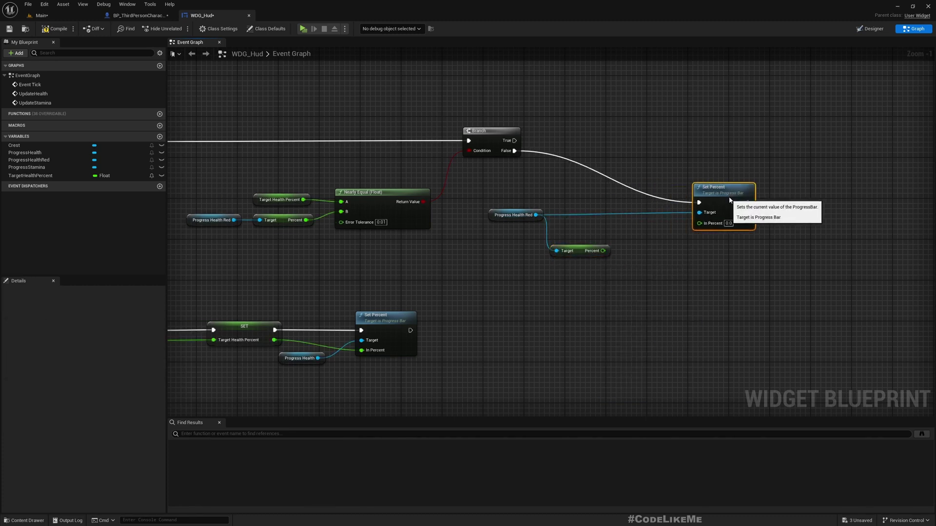
- Add a Lerp node with the red bar's current Percent as A and TargetHealthPercent as B
drag(603, 251, 637, 278)
text(lerp)
key(Return)
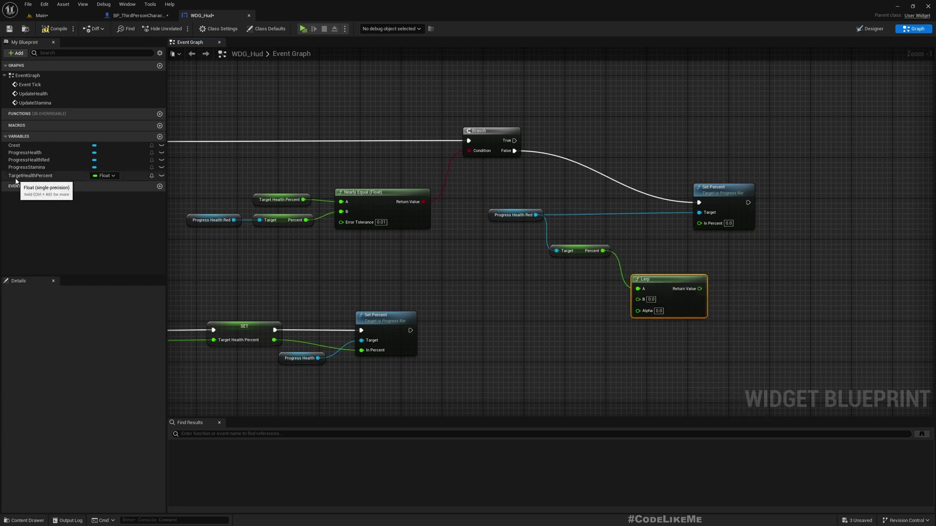
drag(61, 180, 638, 299)
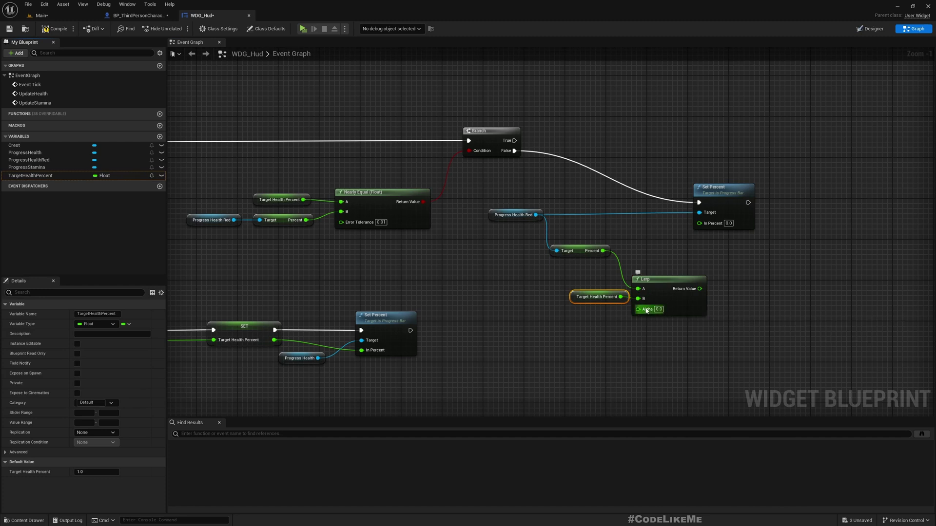
- Move the UpdateHealth and UpdateStamina node groups down to clear space below the Event Tick logic
scroll(548, 272, down, 3)
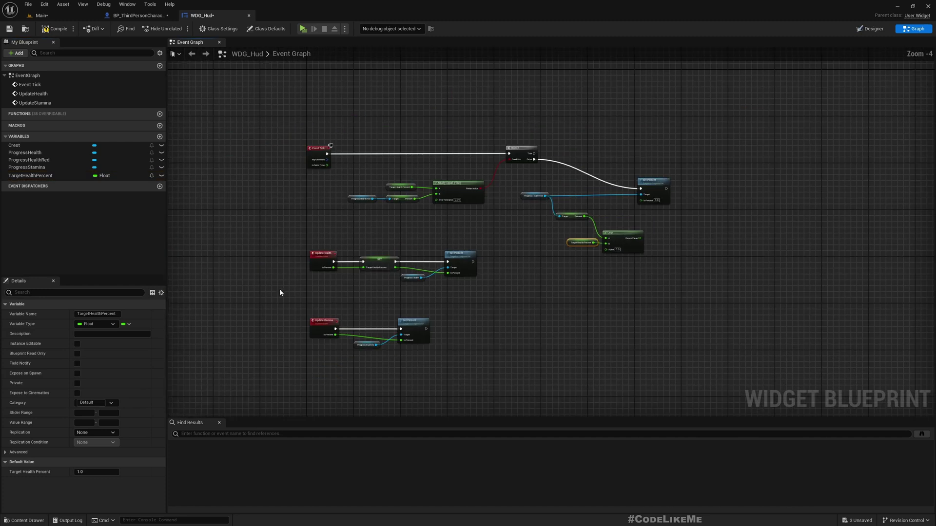
drag(277, 257, 492, 389)
drag(459, 261, 459, 340)
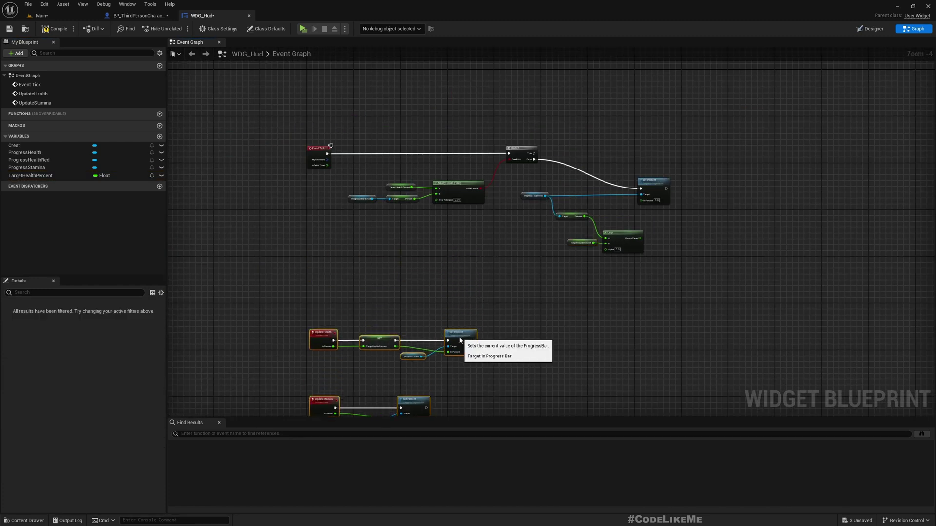
- Feed the Lerp's Alpha from a Multiply node that takes Get World Delta Seconds as its first input
scroll(596, 267, up, 4)
drag(616, 231, 492, 270)
text(*)
key(Return)
text(w)
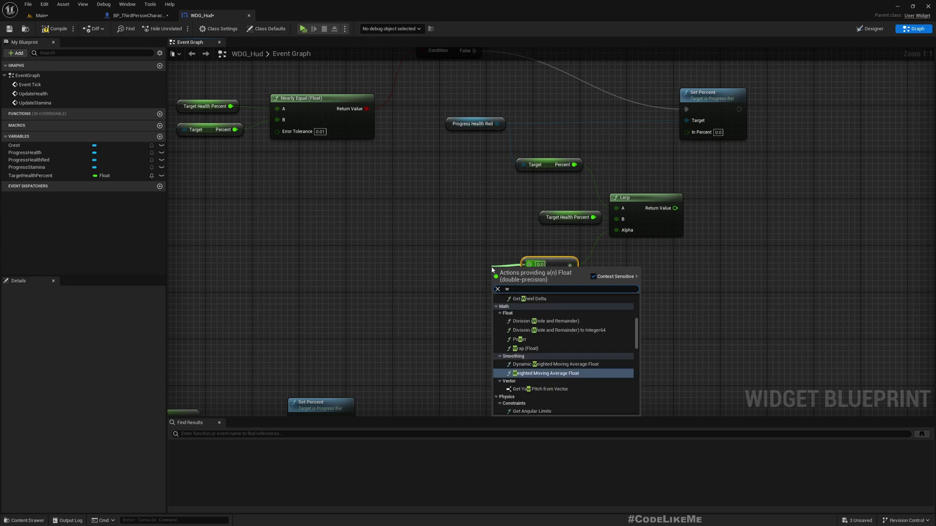
text(orld delt)
key(Return)
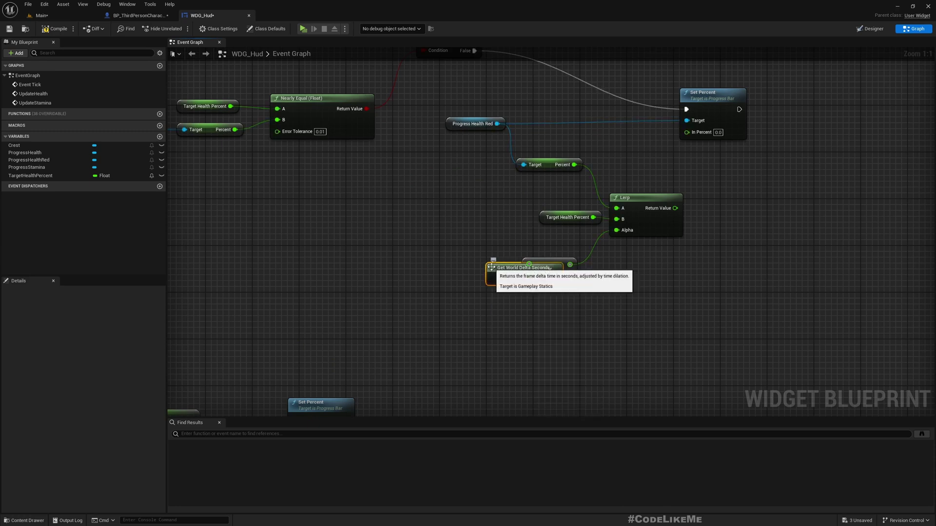
drag(491, 268, 397, 256)
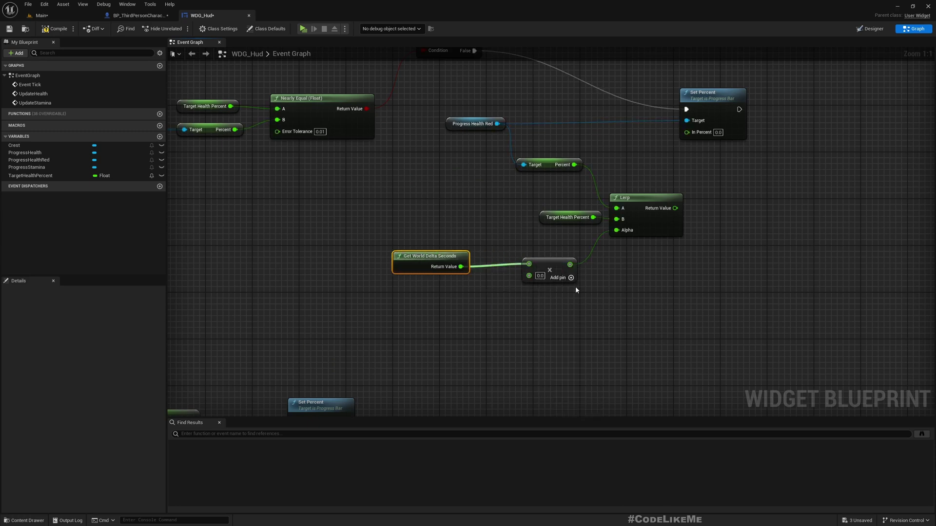
- Set the multiplier to 1.0 and wire the Lerp's Return Value into the red bar's Set Percent In Percent input
click(538, 276)
text(1)
key(Return)
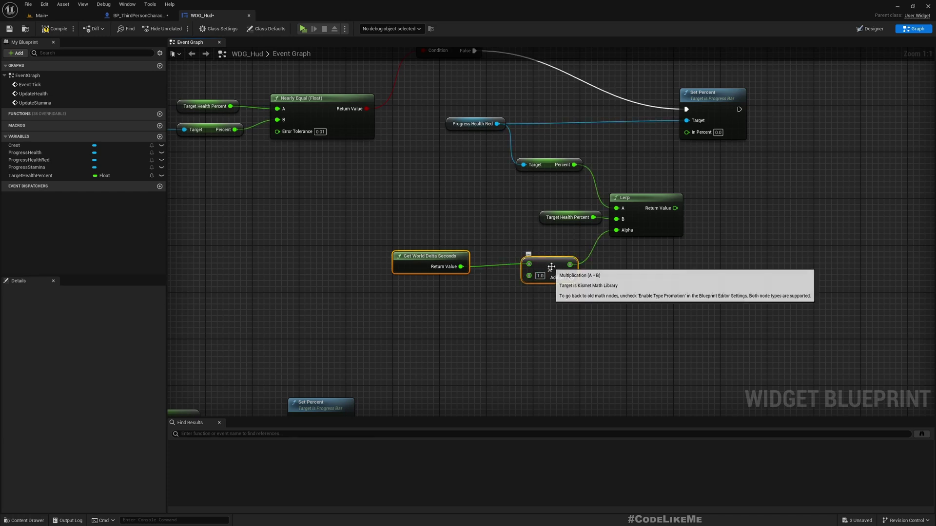
right_drag(593, 280, 567, 279)
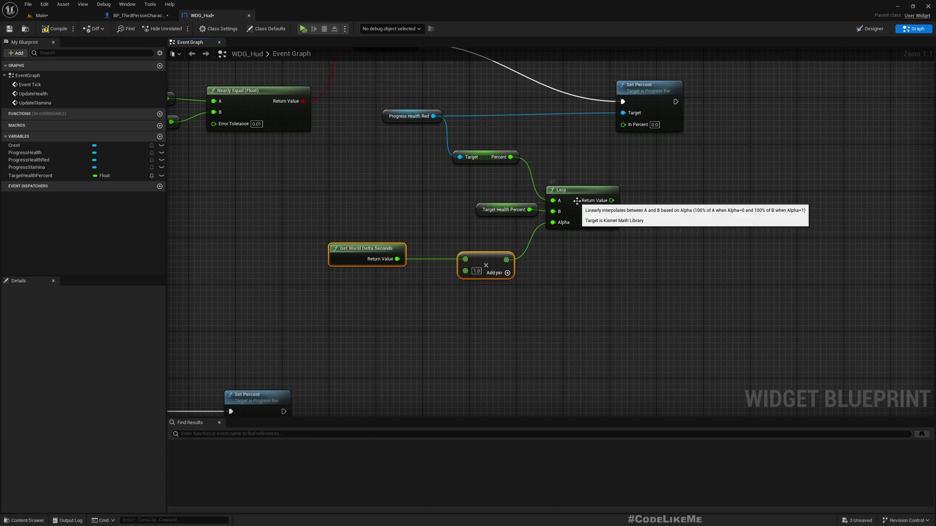
drag(611, 200, 623, 124)
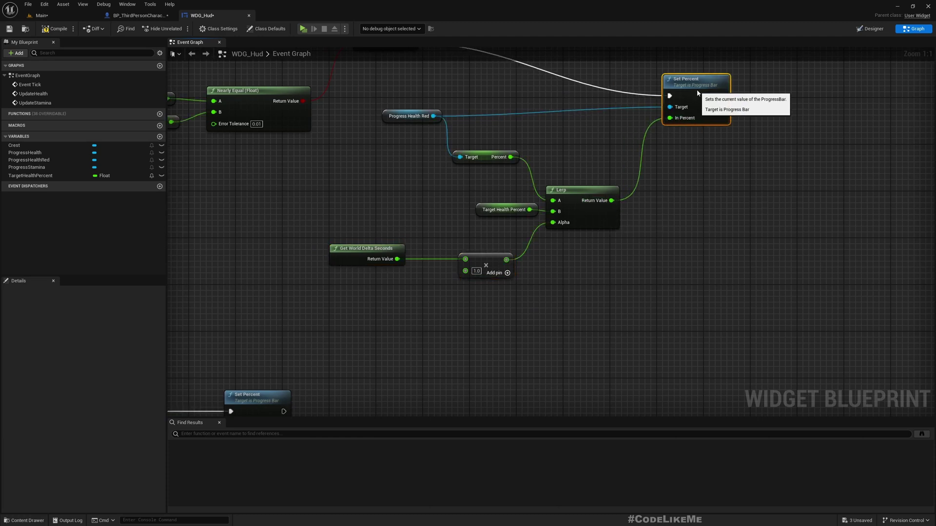
- Place the red bar's Set Percent node clear of the Lerp and compile the HUD widget blueprint
drag(648, 95, 702, 98)
scroll(689, 215, down, 2)
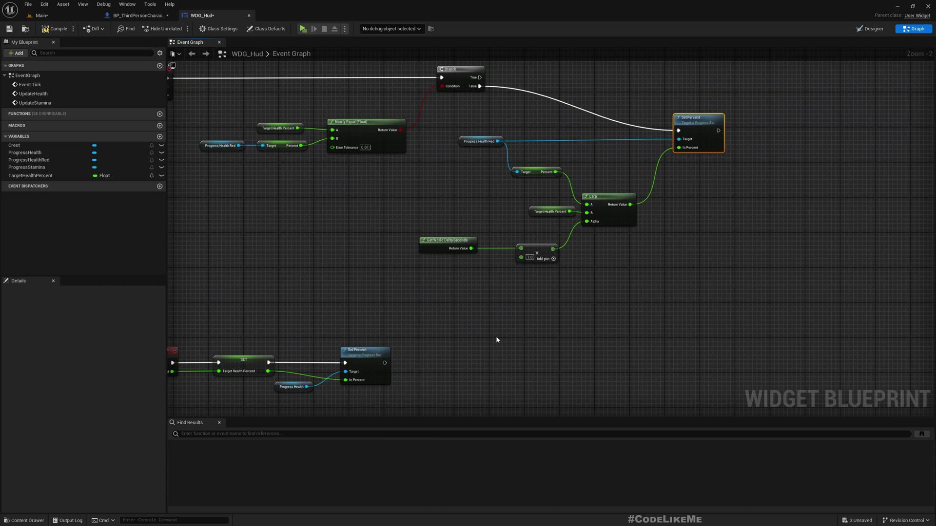
right_drag(496, 339, 586, 258)
click(55, 29)
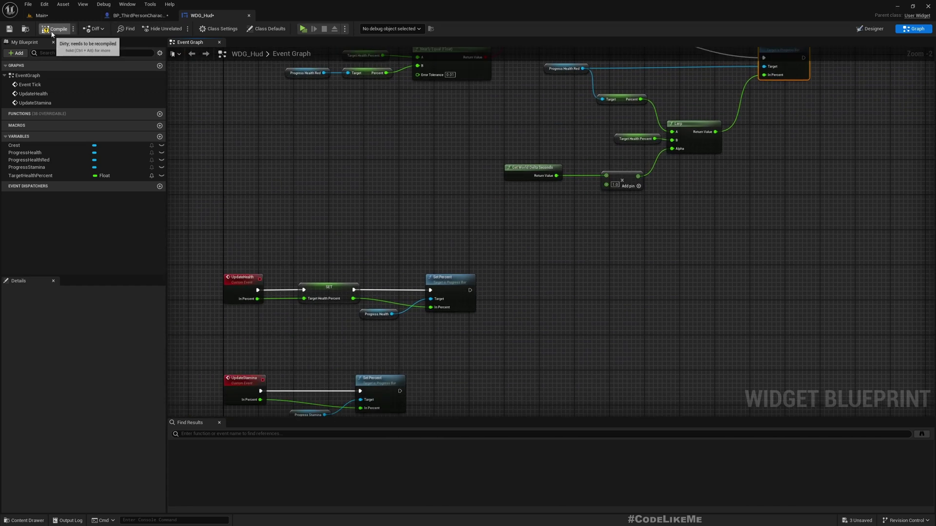
- Playtest the Main level in full screen to check how the health bars look at game start
click(42, 15)
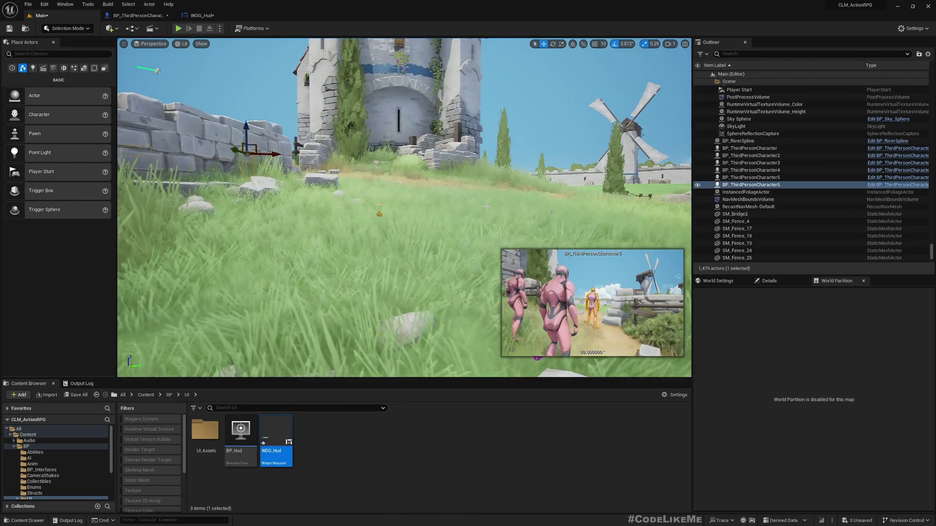
key(F11)
key(alt+p)
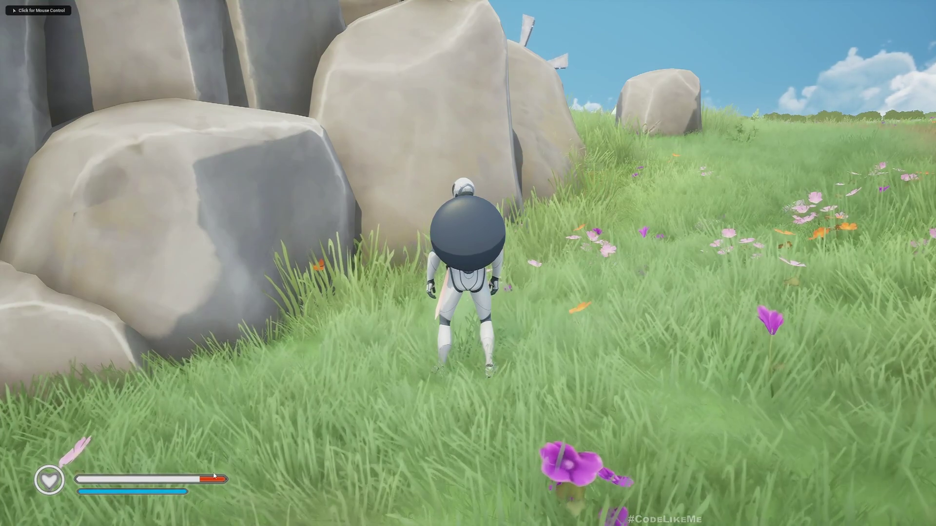
click(352, 462)
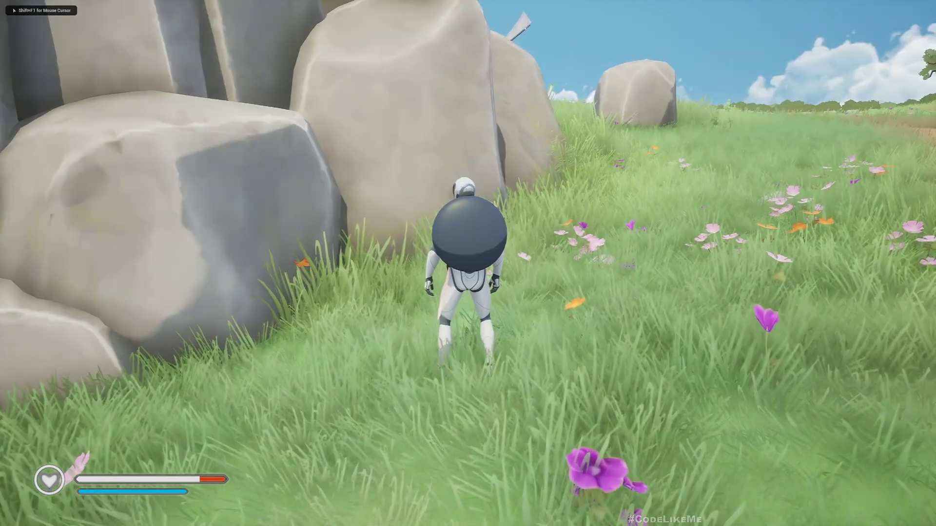
key(shift+F1)
key(F11)
- Set the ProgressHealth bar's default Percent to 1.0 in the HUD widget's designer
click(197, 15)
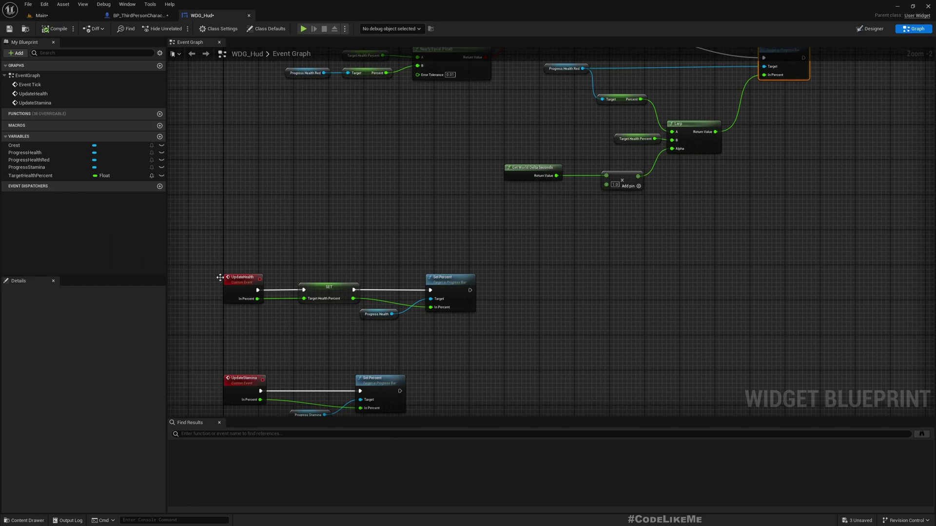
click(872, 29)
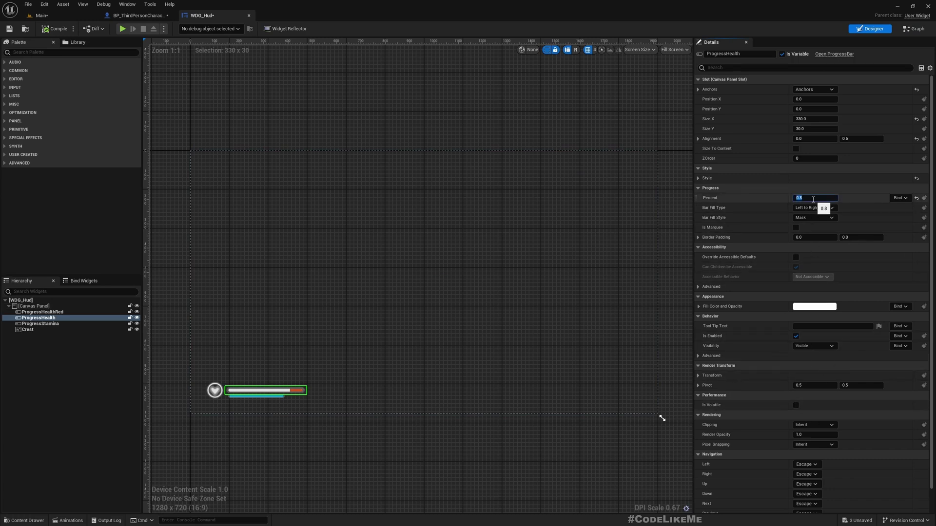
- Playtest the level in full screen against the enemies to check how the red bar follows lost health
click(39, 15)
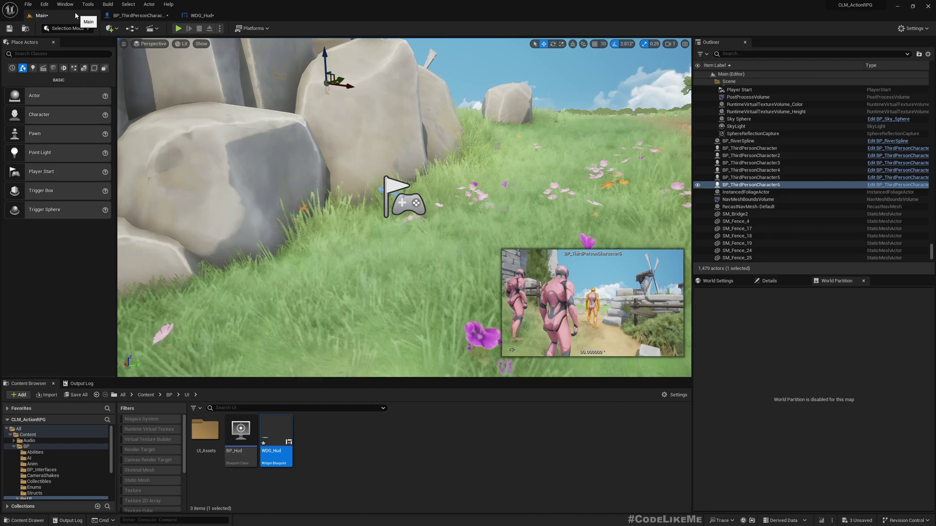
key(F11)
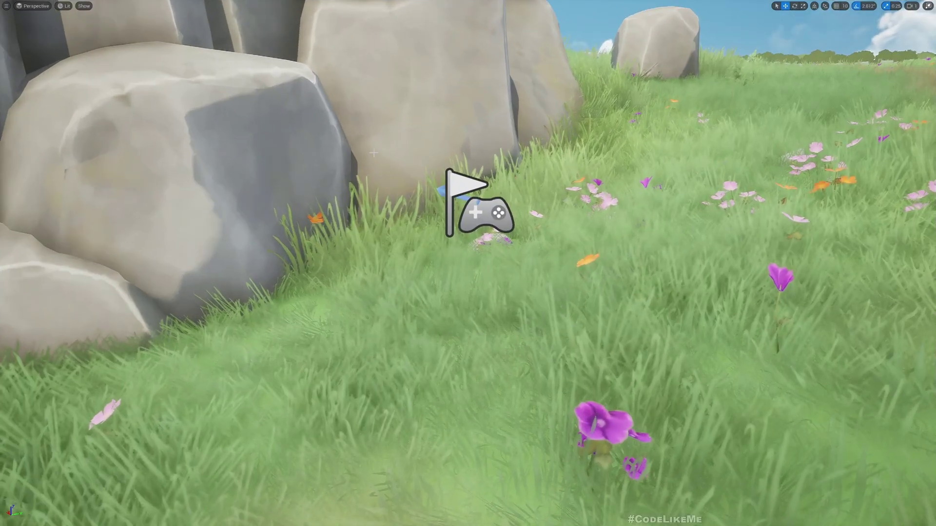
key(alt+p)
key(w)
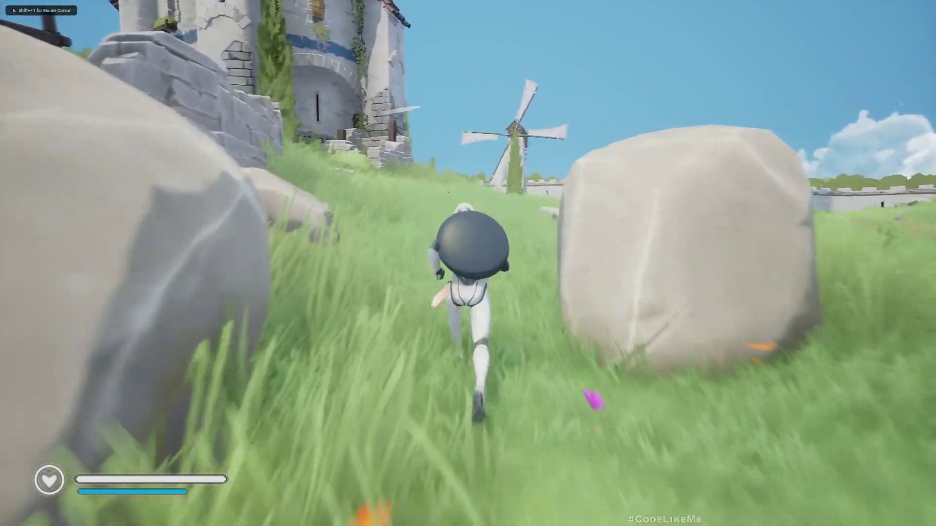
key(1)
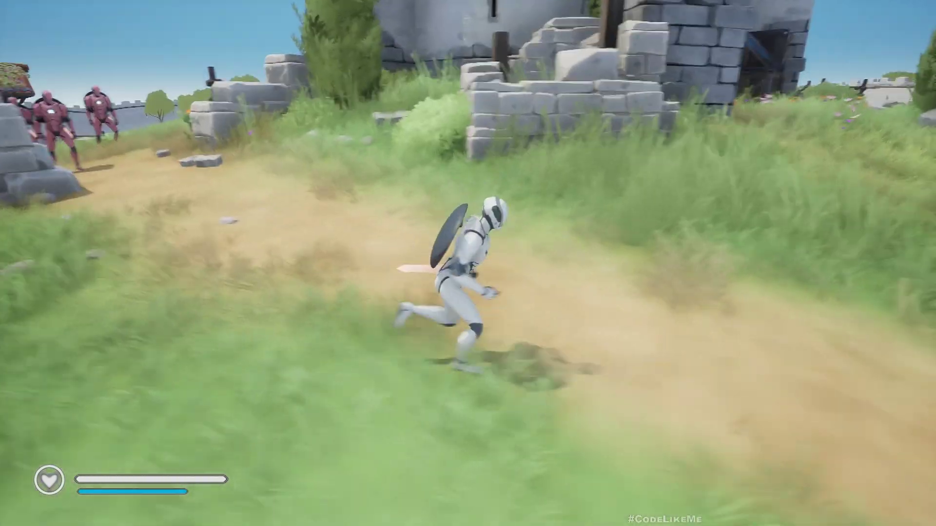
key(w)
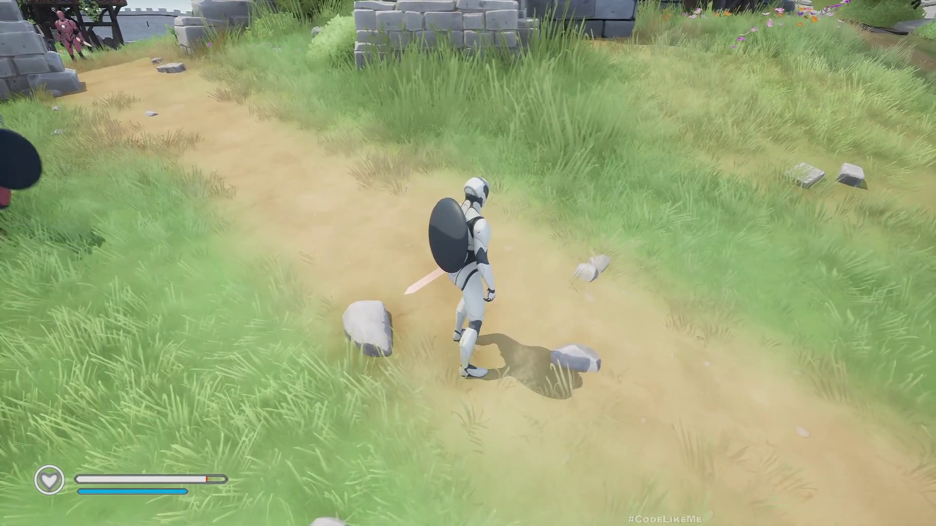
key(F11)
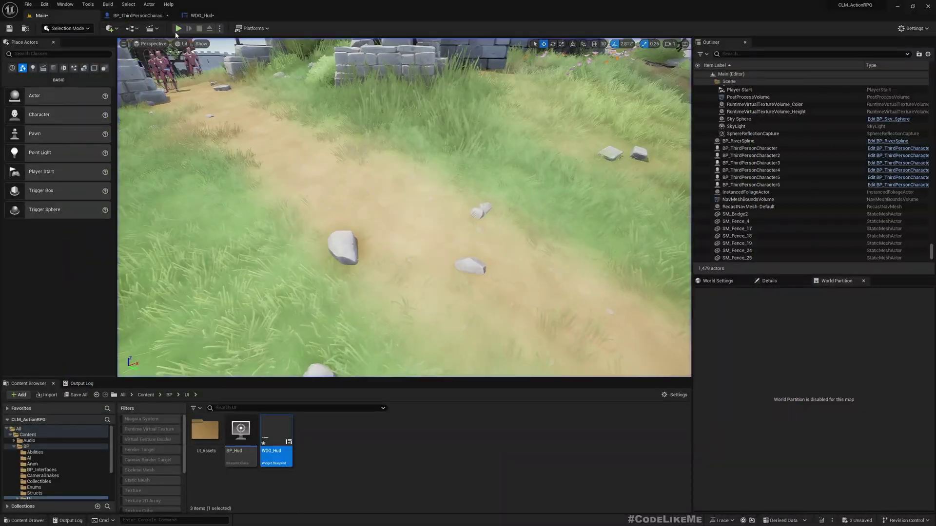
- Tighten the Error Tolerance of the Nearly Equal (Float) node that compares TargetHealthPercent with the red bar's Percent
click(199, 15)
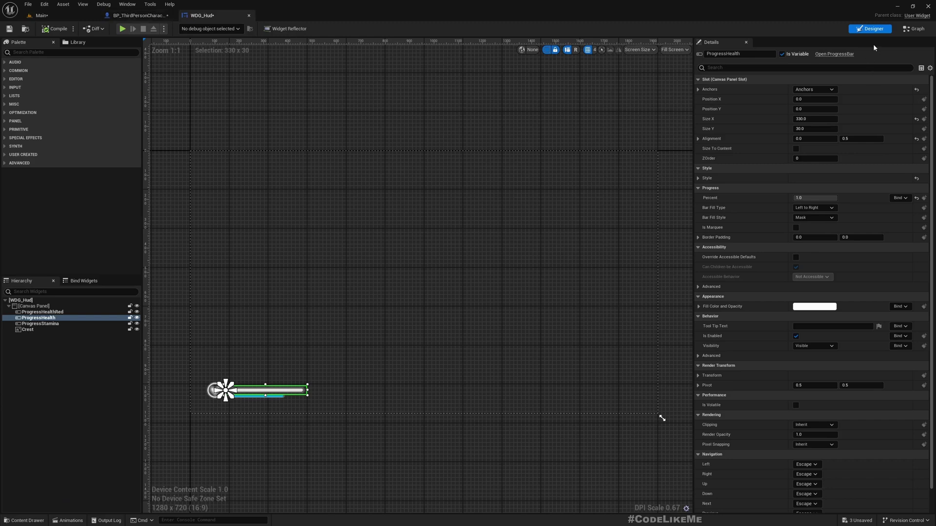
click(906, 31)
right_drag(459, 192, 399, 272)
scroll(612, 150, up, 2)
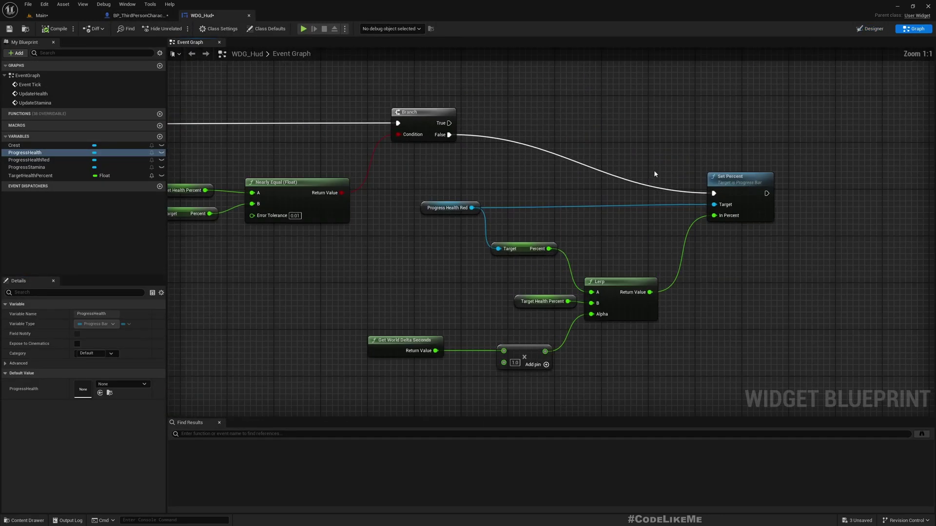
right_drag(653, 175, 722, 190)
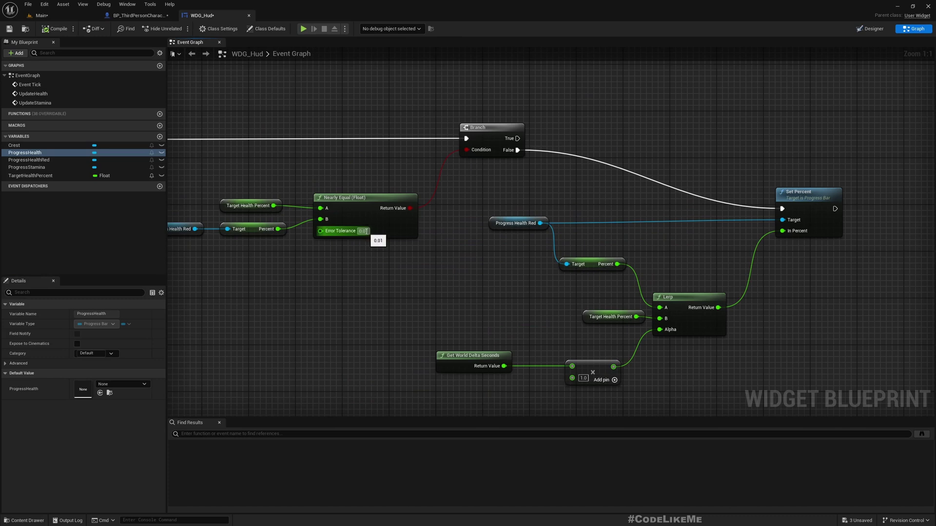
key(Left)
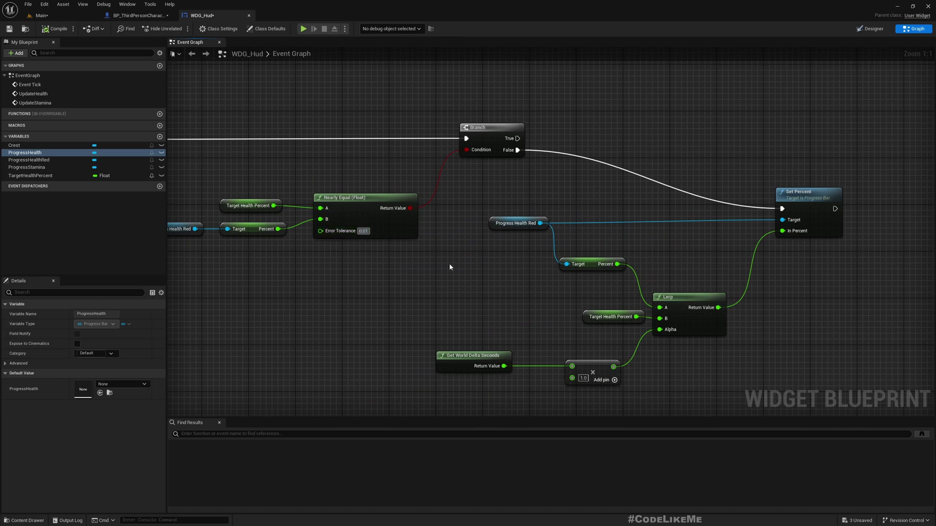
text(01)
key(Return)
text(0)
key(Return)
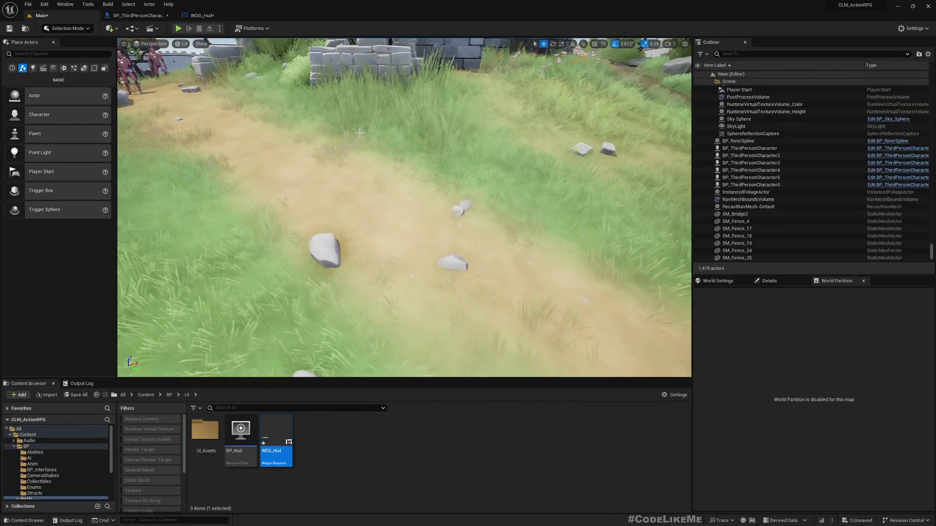
- Playtest the level in full screen to check the red bar's catch-up with the adjusted tolerance
key(F11)
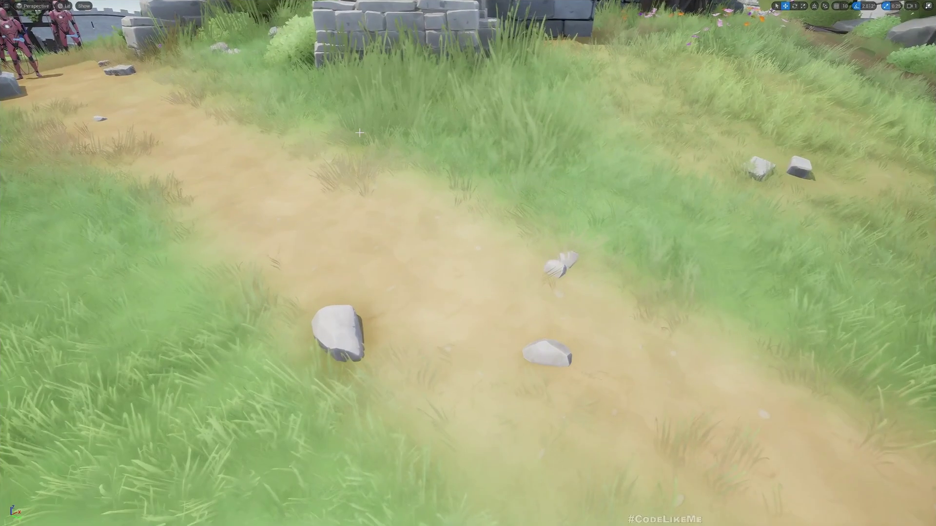
key(alt+p)
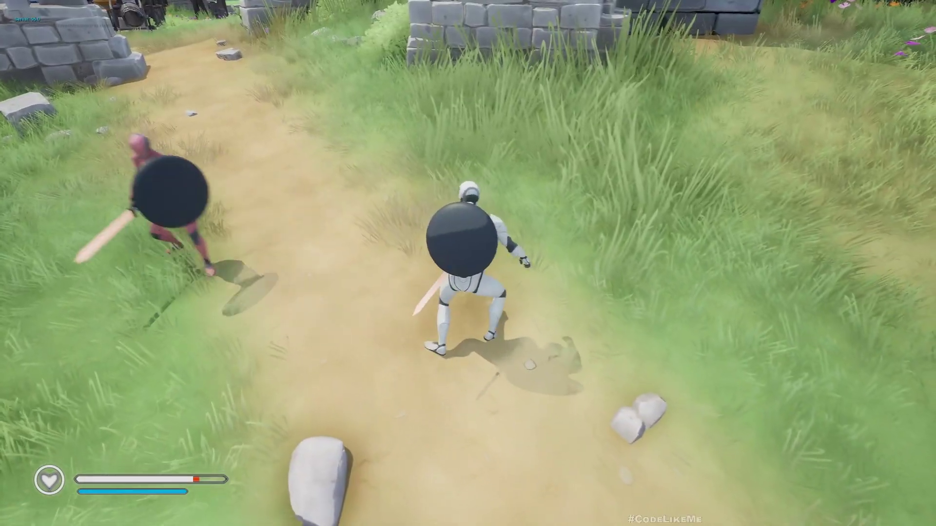
key(Escape)
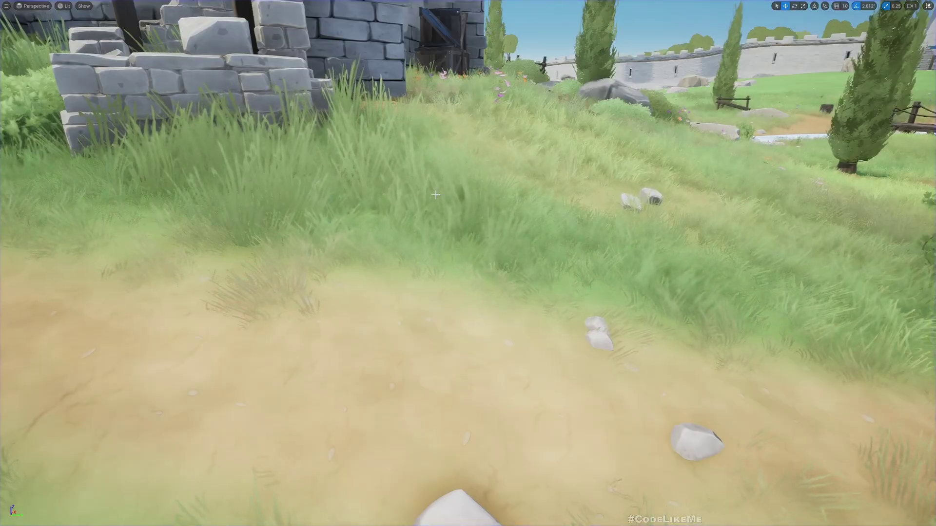
key(F11)
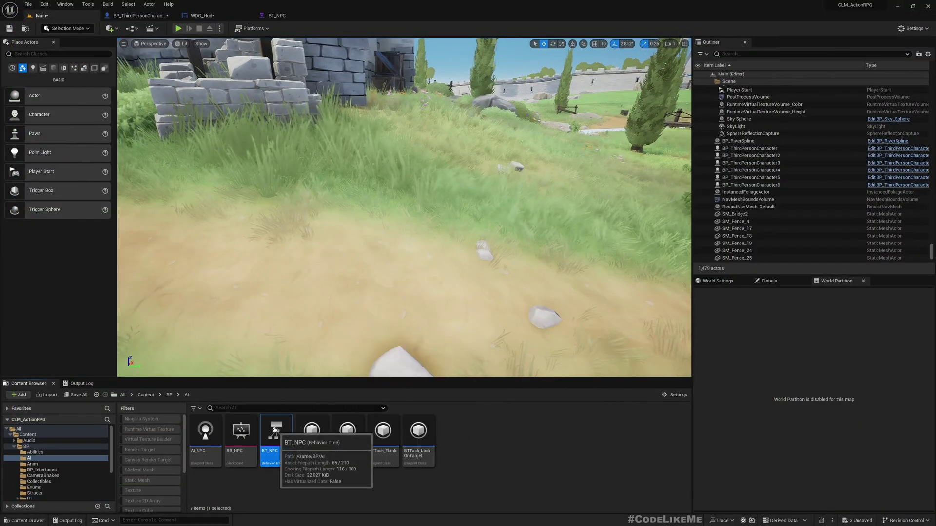
- Open the BT_NPC behavior tree and its Flank task blueprint, BTTask_Flank
double_click(276, 430)
scroll(458, 375, up, 2)
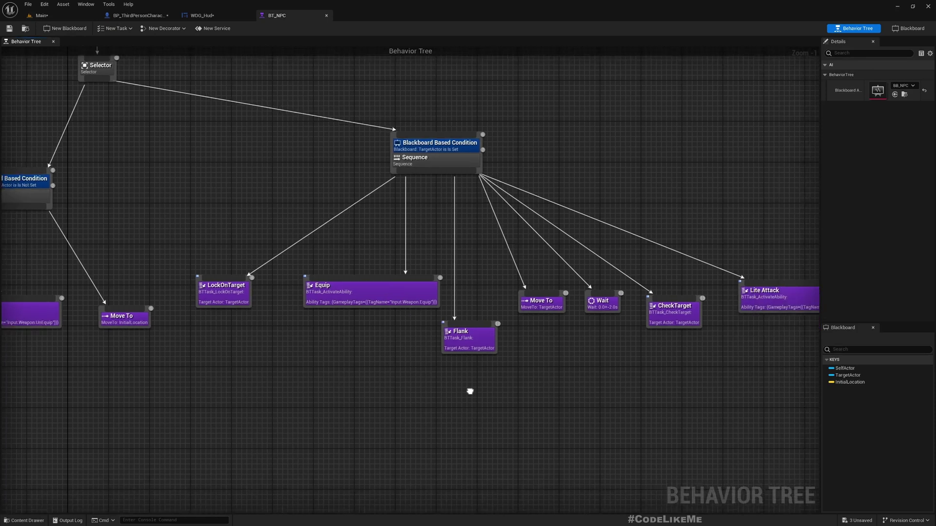
double_click(452, 342)
scroll(305, 253, down, 4)
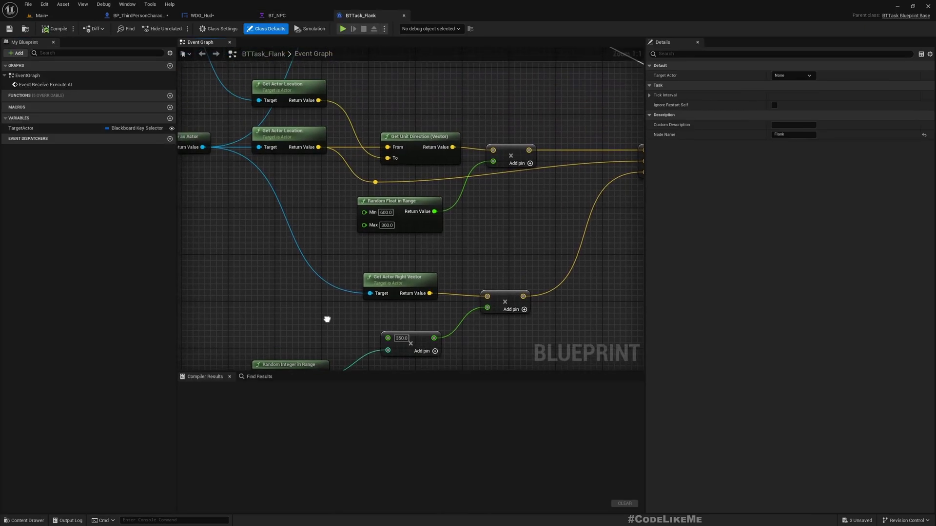
- Shift the AI MoveTo and its Finish Execute node away from the Is Valid node to make room between them
scroll(415, 226, up, 2)
right_drag(416, 228, 238, 233)
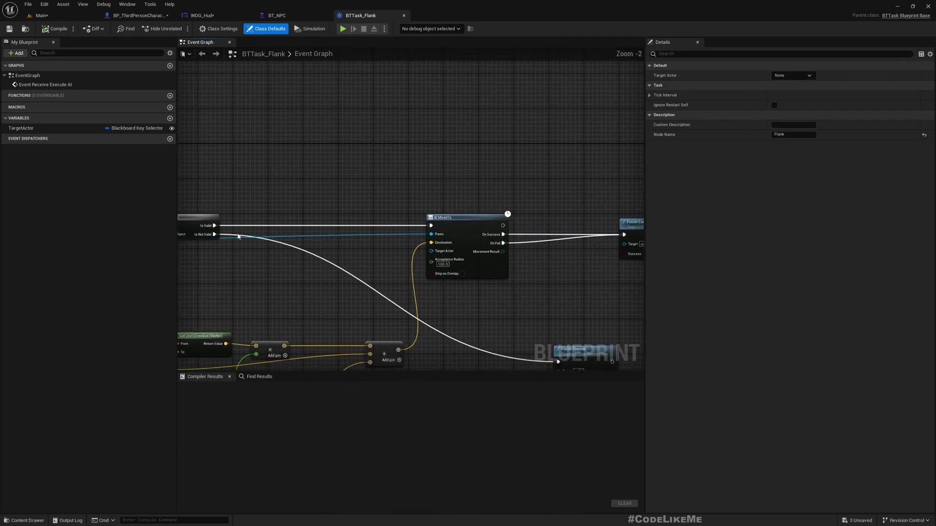
scroll(238, 233, down, 5)
scroll(288, 228, up, 2)
drag(365, 242, 429, 262)
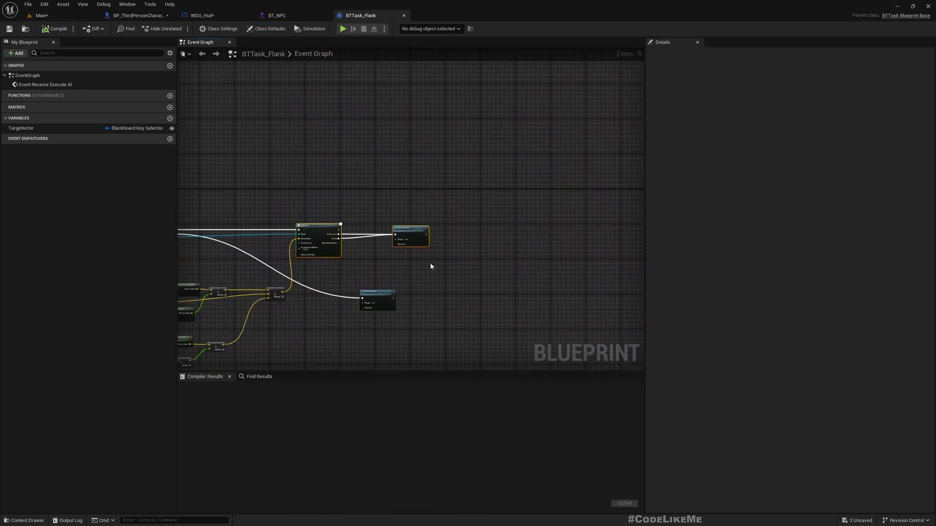
drag(319, 228, 371, 227)
- Insert a Branch on the Is Valid output and feed its Condition from a Random Bool node
right_drag(254, 226, 427, 230)
scroll(427, 232, up, 5)
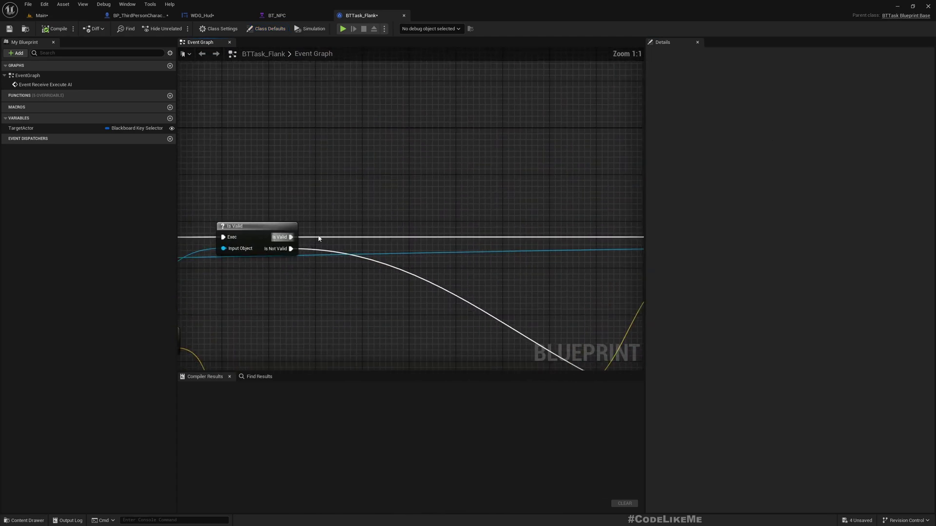
drag(290, 237, 396, 153)
text(branch)
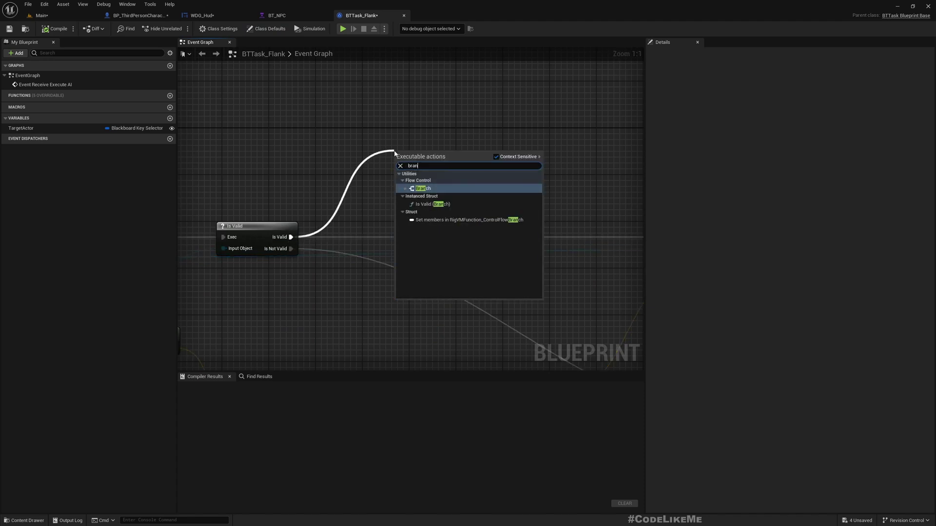
key(Return)
drag(393, 173, 320, 172)
text(random)
key(Return)
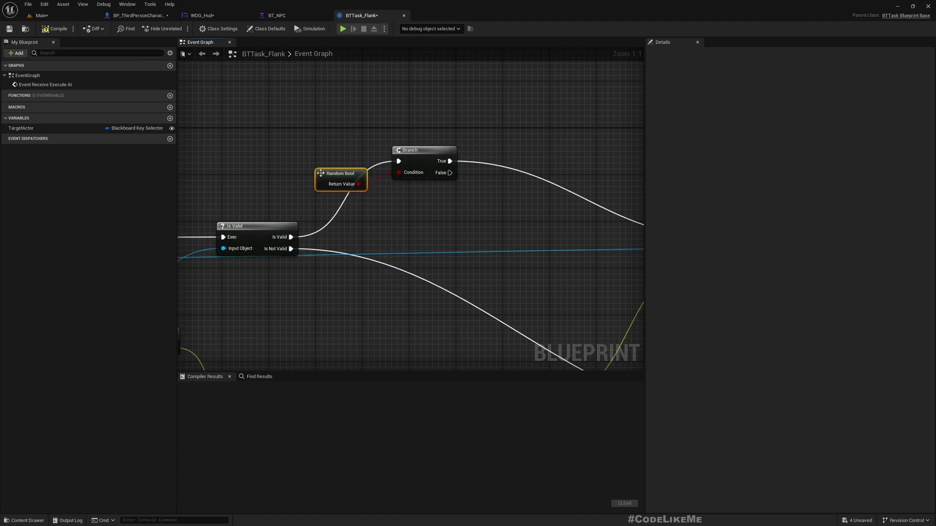
- Wire the Branch's False output to AI MoveTo and its True output through a new Delay to Finish Execute, and compile the task
scroll(373, 164, down, 3)
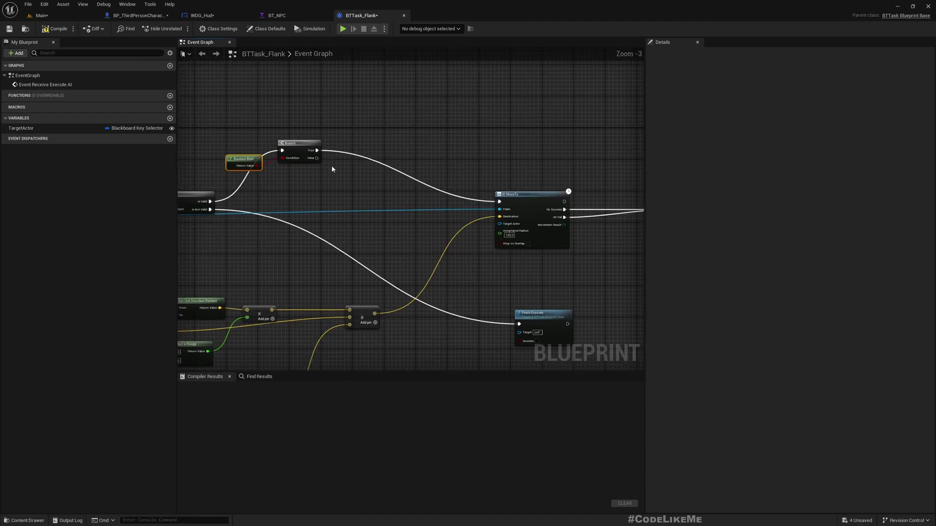
drag(316, 158, 500, 202)
drag(316, 149, 524, 154)
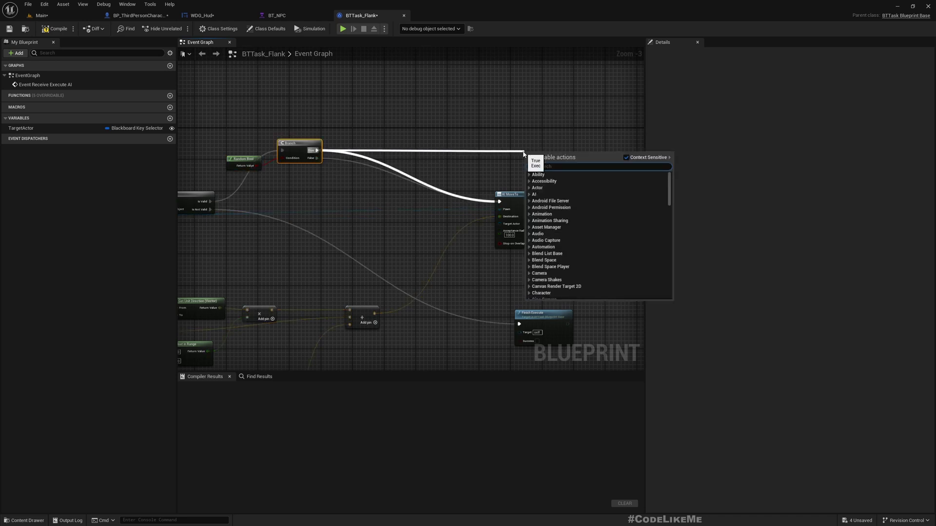
text(delay)
key(Return)
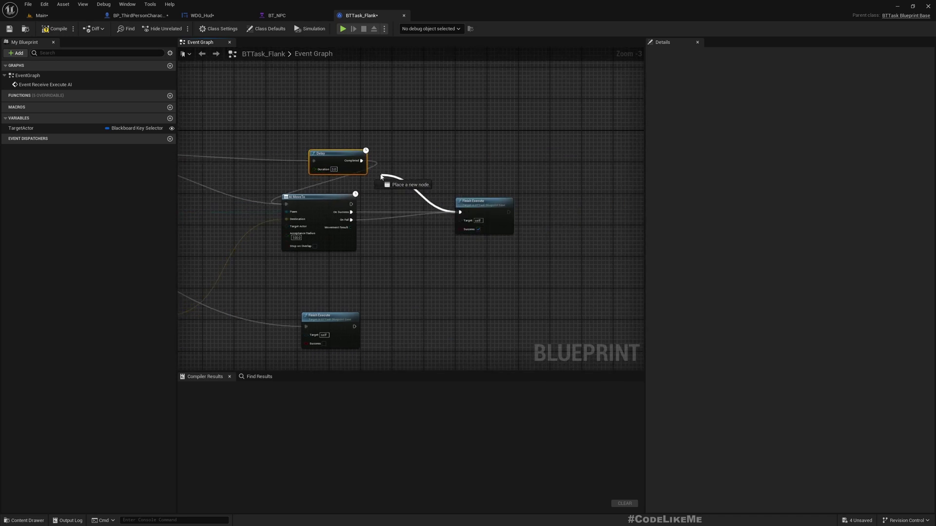
drag(362, 163, 362, 161)
click(54, 29)
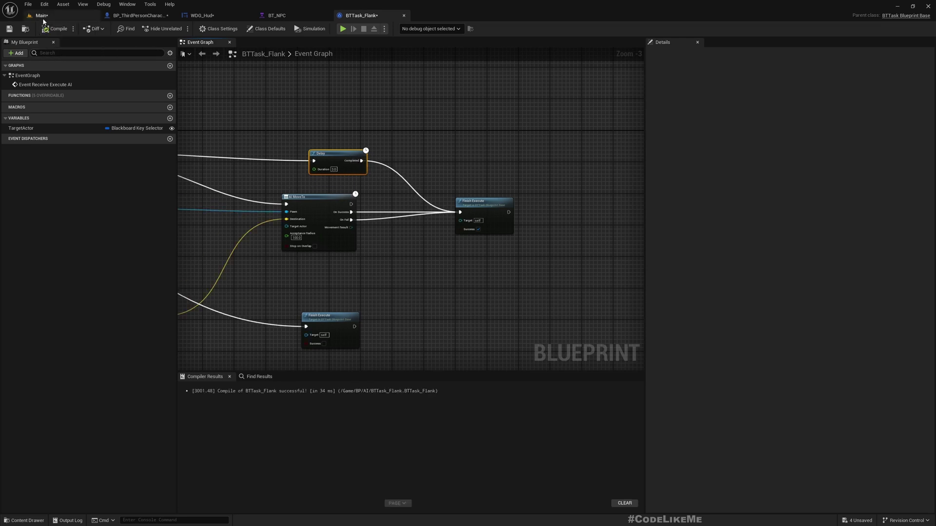
- Start a full-screen playtest of the Main level and run the character across the grass past the boulders
click(41, 15)
key(F11)
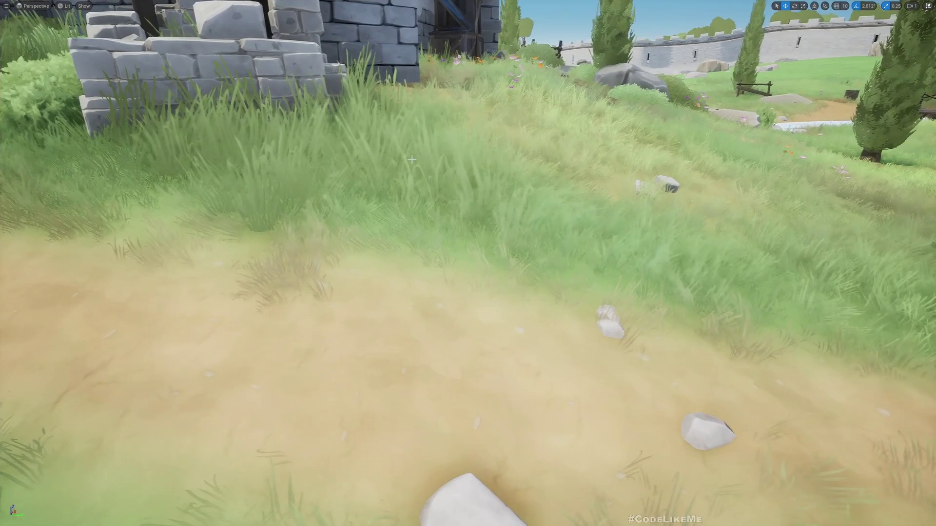
key(alt+p)
key(w)
key(w)
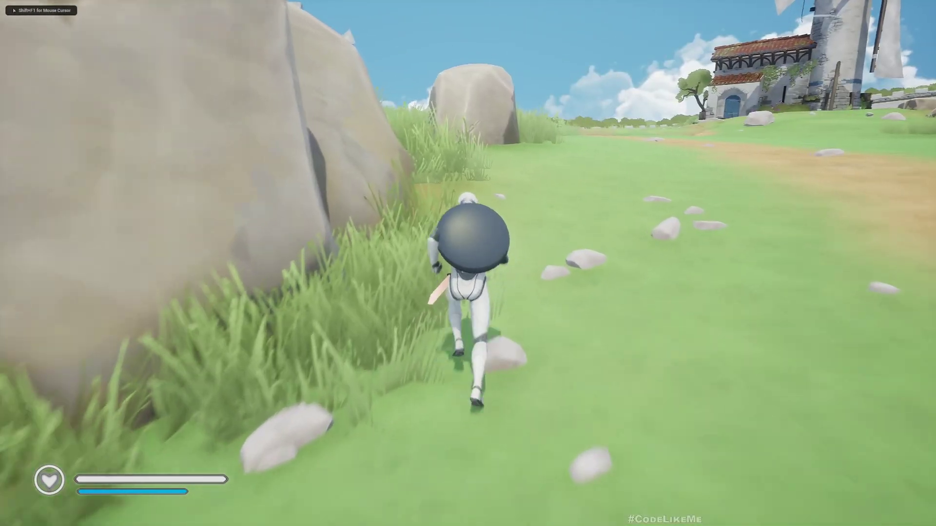
key(w)
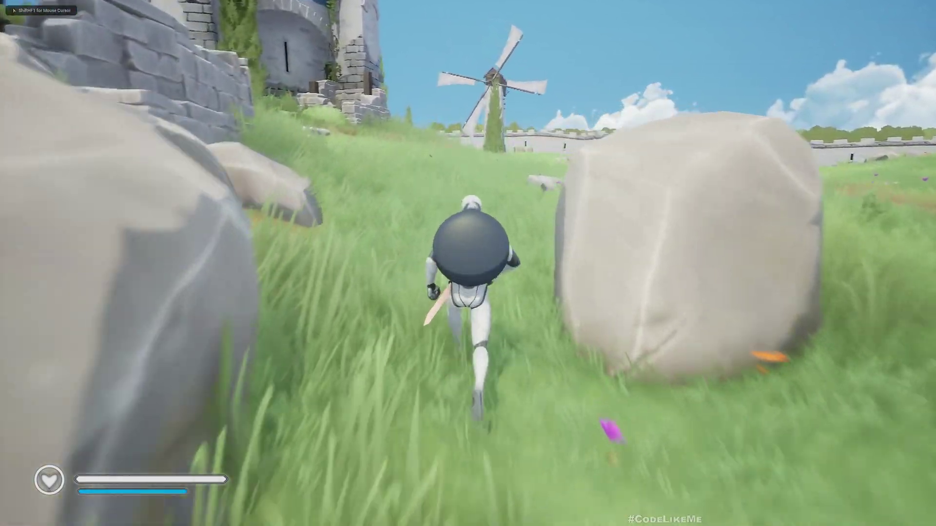
- Draw the character's sword and shield and move through the field to test the enemies' randomised flanking
key(1)
key(w)
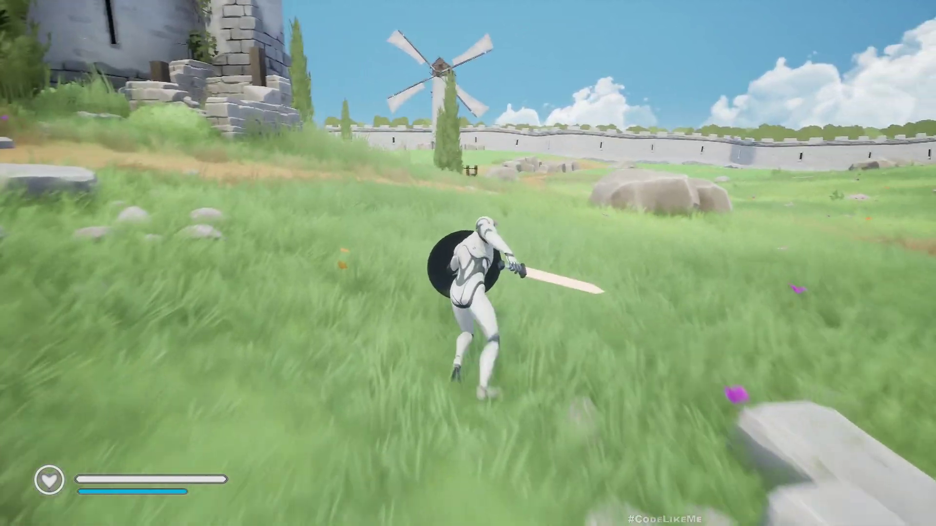
key(d)
key(d)
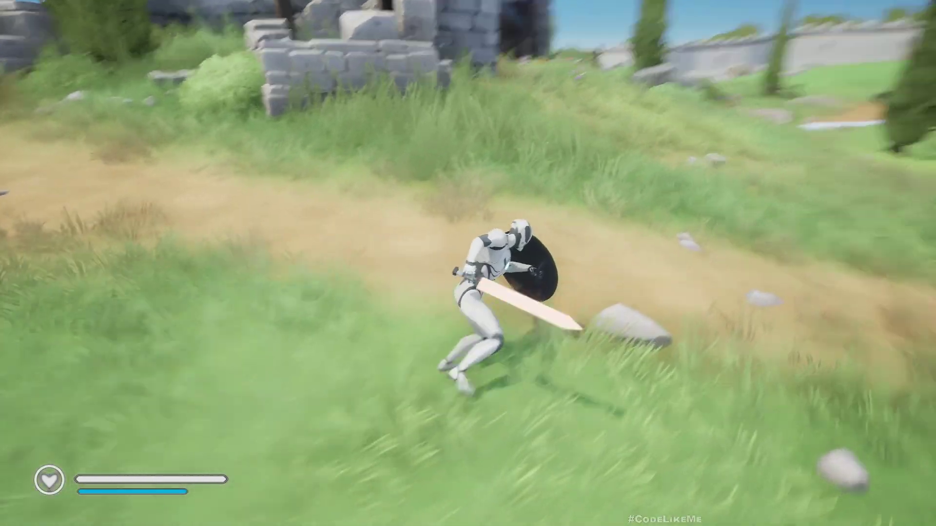
key(w)
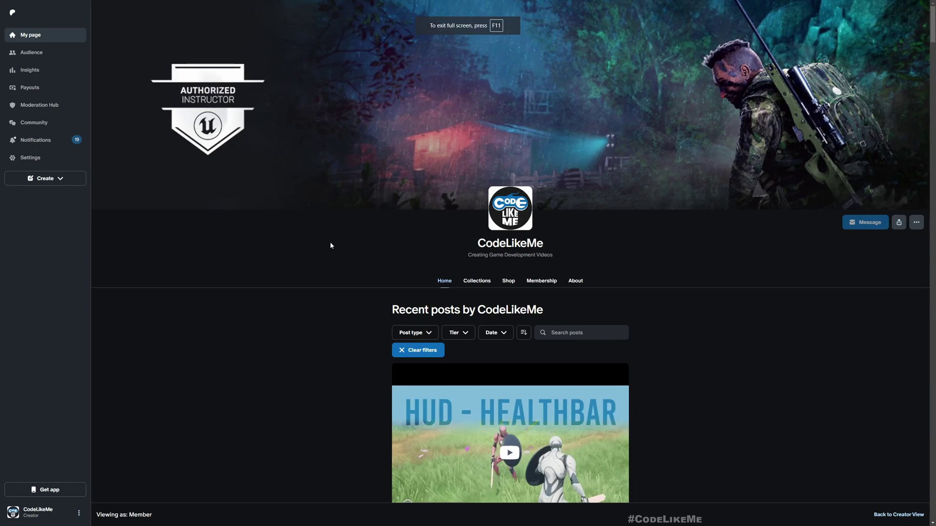
- Look through the recent posts on the CodeLikeMe Patreon page, from the HUD Health Bar post back to the Stun Enemies post
scroll(330, 245, down, 10)
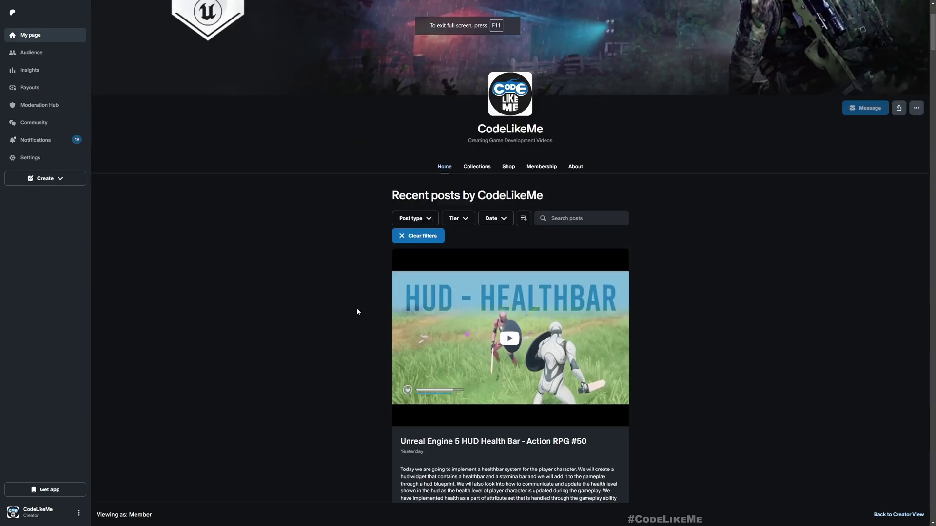
scroll(317, 284, down, 20)
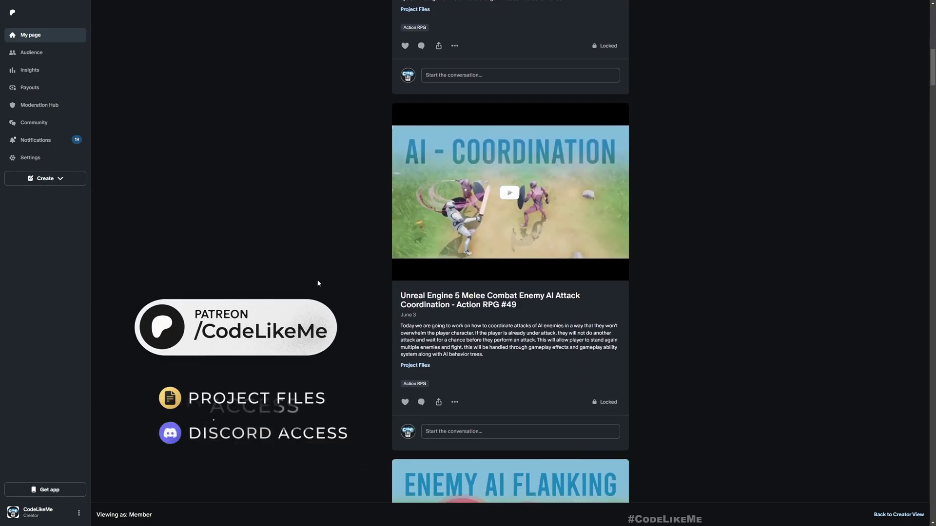
scroll(318, 285, down, 18)
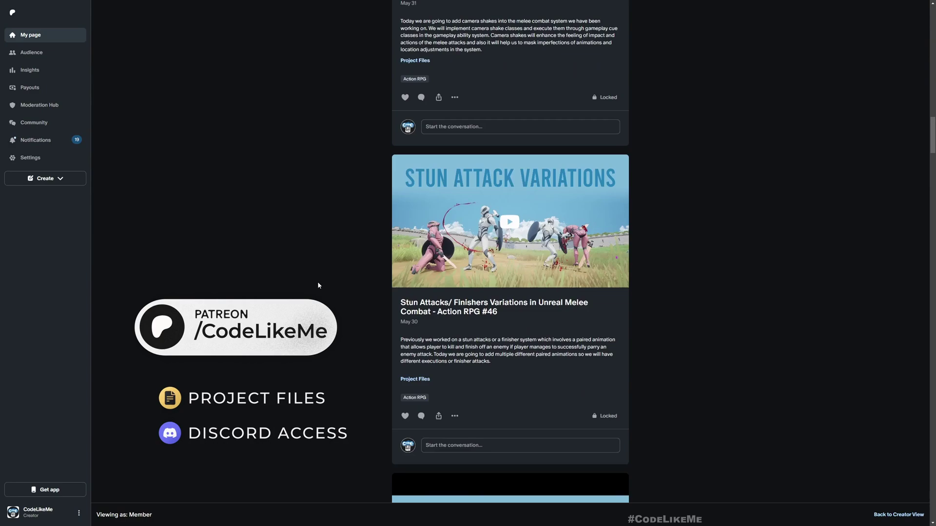
scroll(320, 287, down, 20)
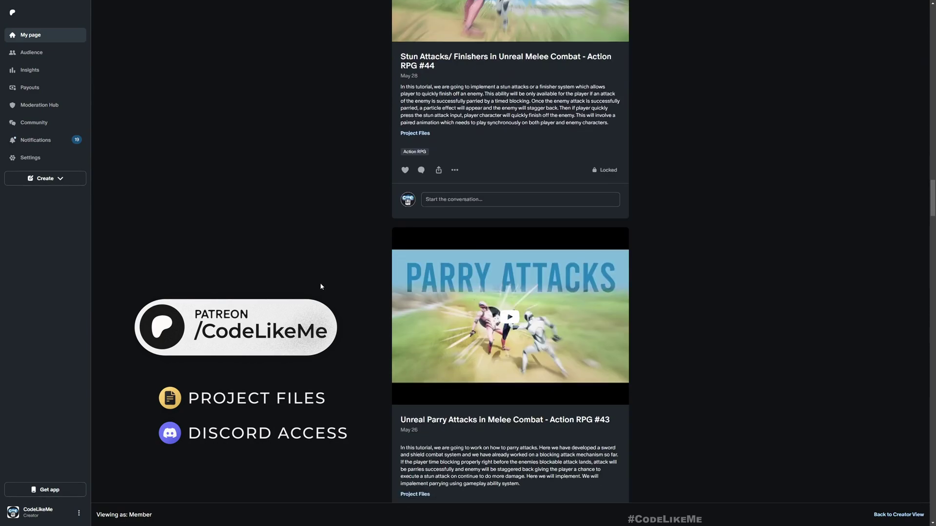
scroll(323, 289, down, 16)
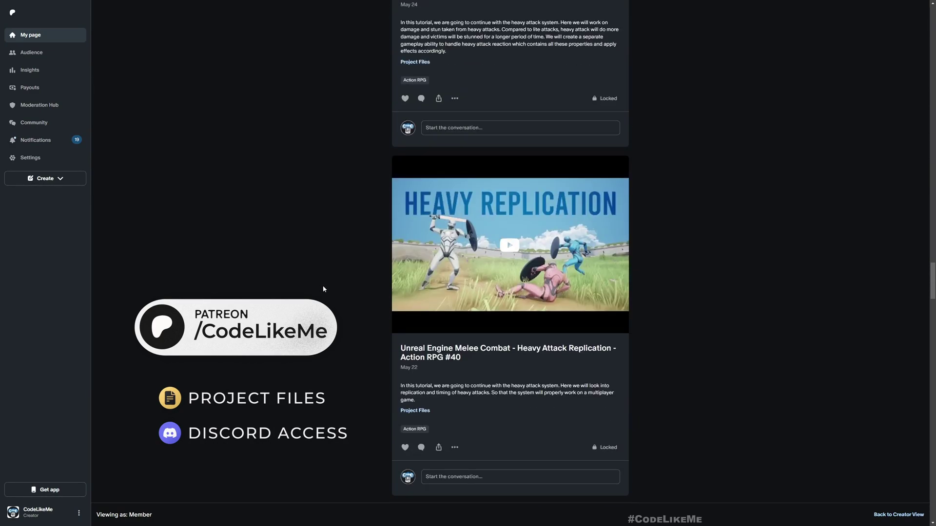
scroll(322, 288, down, 18)
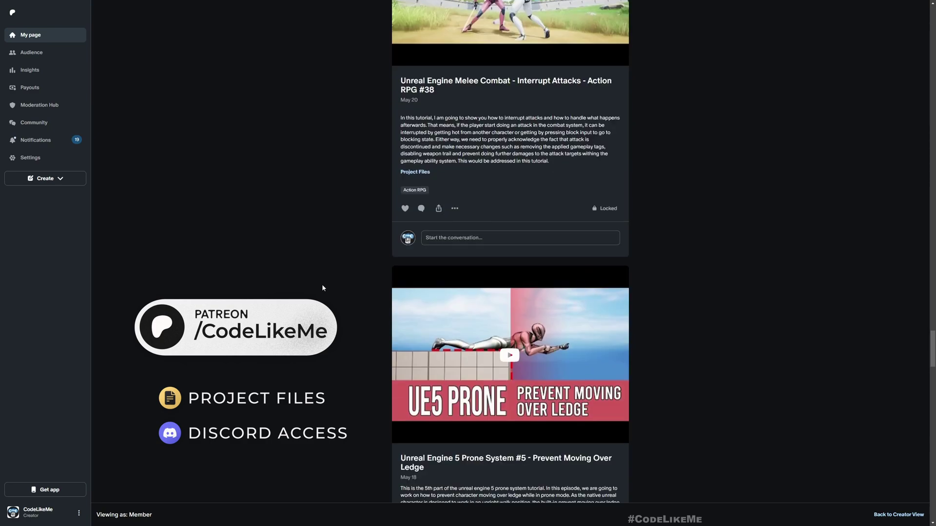
scroll(326, 289, down, 18)
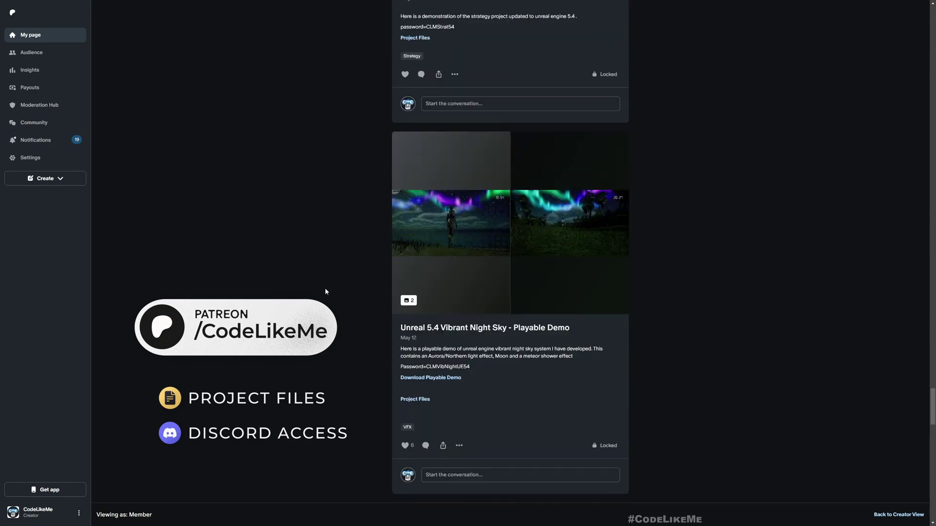
scroll(327, 289, down, 16)
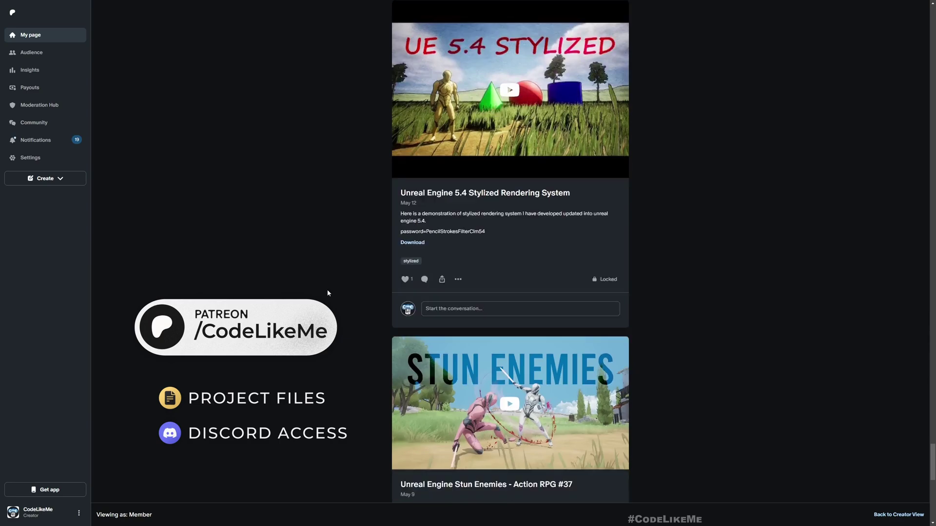